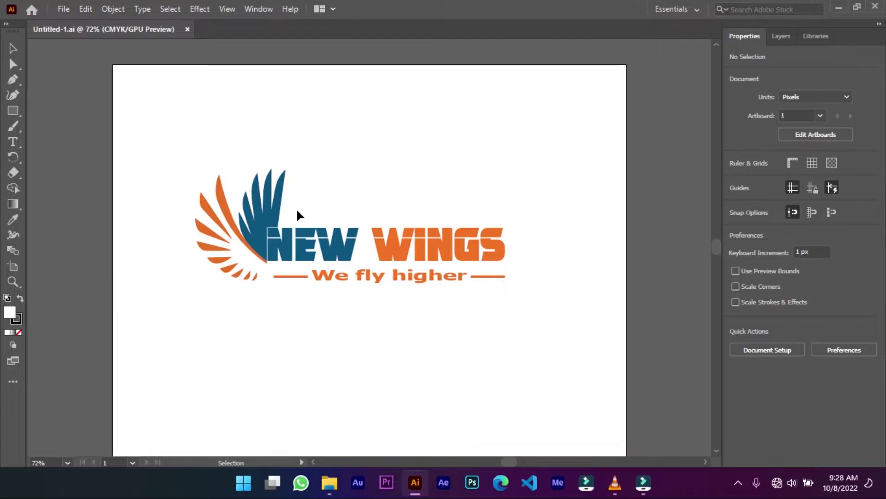
Ungroup the NEW WINGS logo into its separate pieces
click(273, 213)
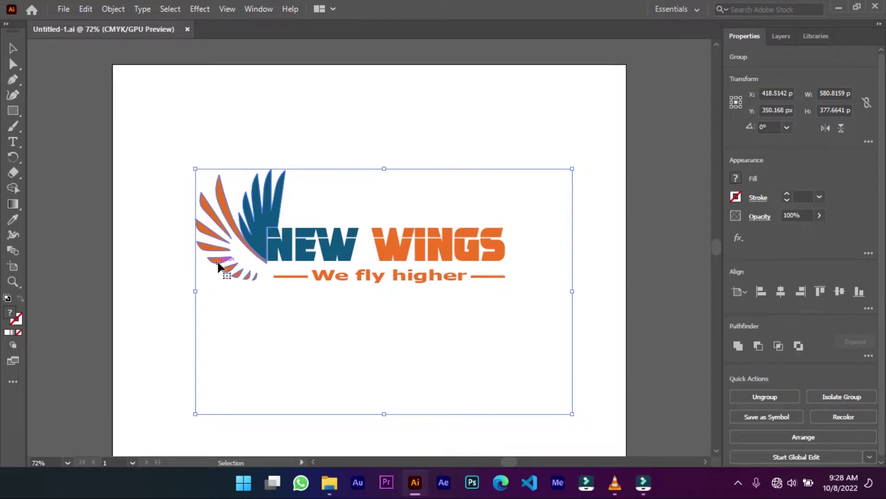
right_click(250, 228)
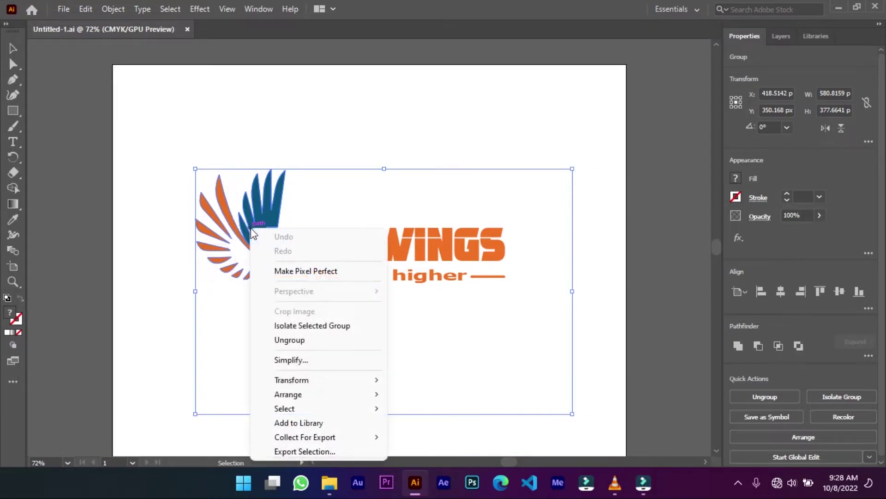
click(303, 338)
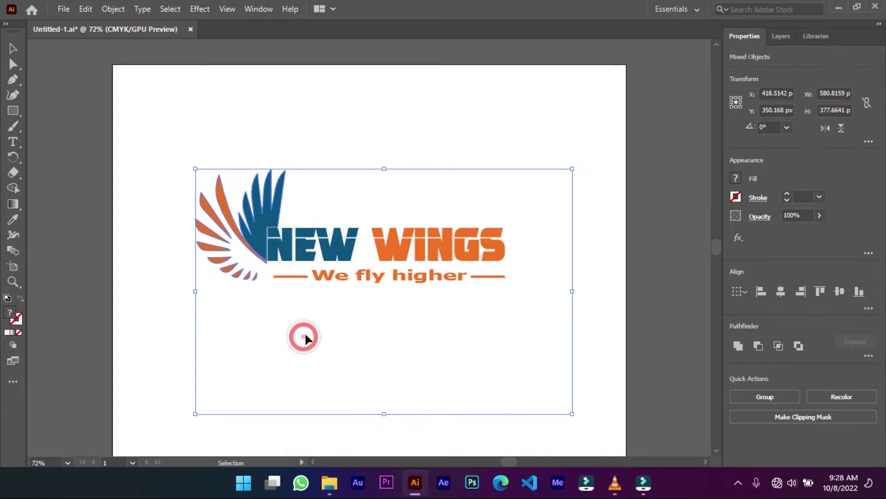
click(332, 97)
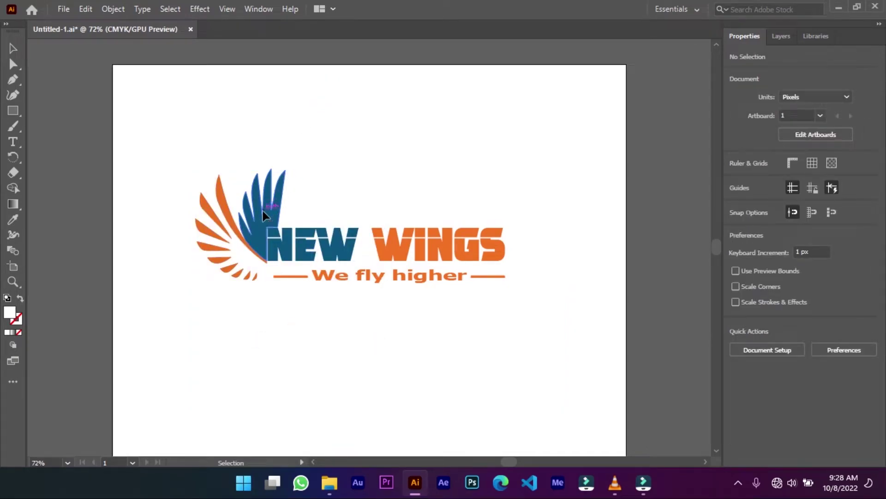
Pull the blue and orange wings, lettering, dash and tagline apart, then save the restored layout
drag(264, 210, 271, 181)
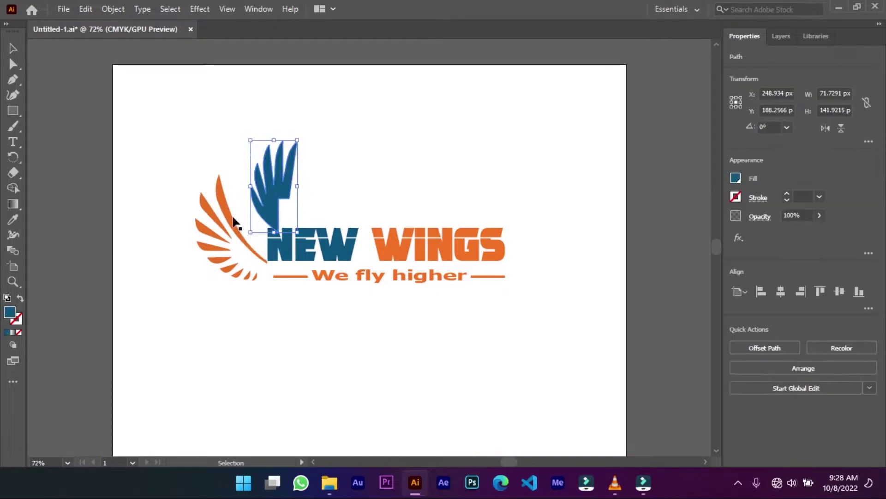
drag(223, 235, 208, 297)
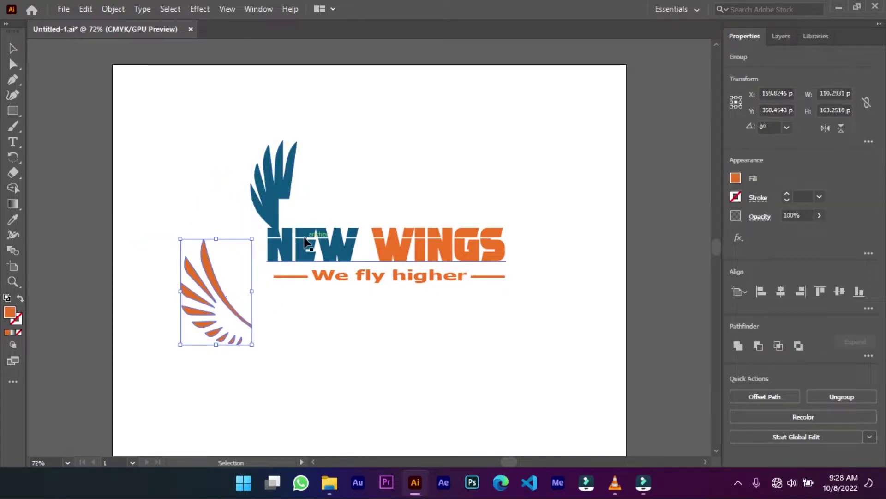
drag(301, 259, 311, 344)
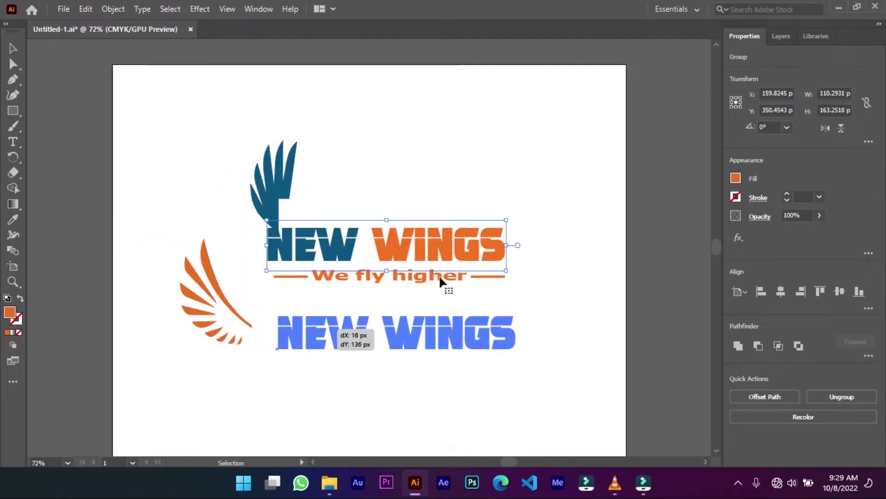
click(513, 292)
drag(483, 275, 530, 198)
drag(431, 277, 474, 139)
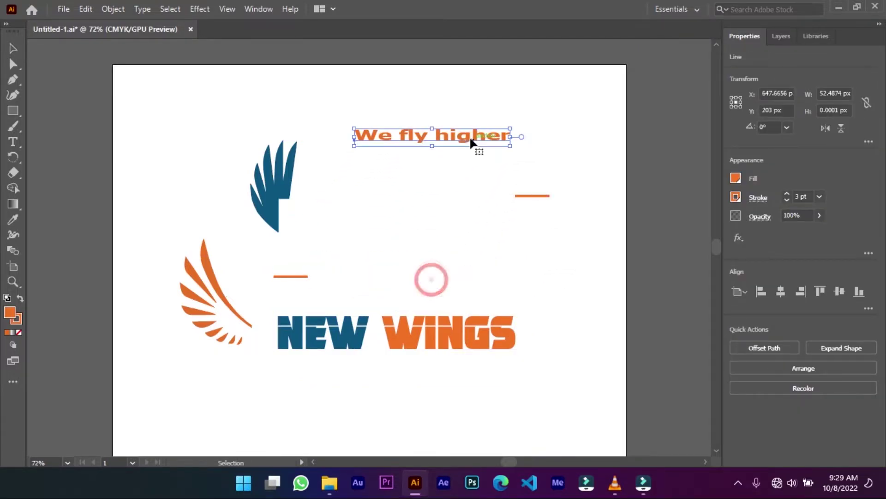
drag(293, 271, 413, 269)
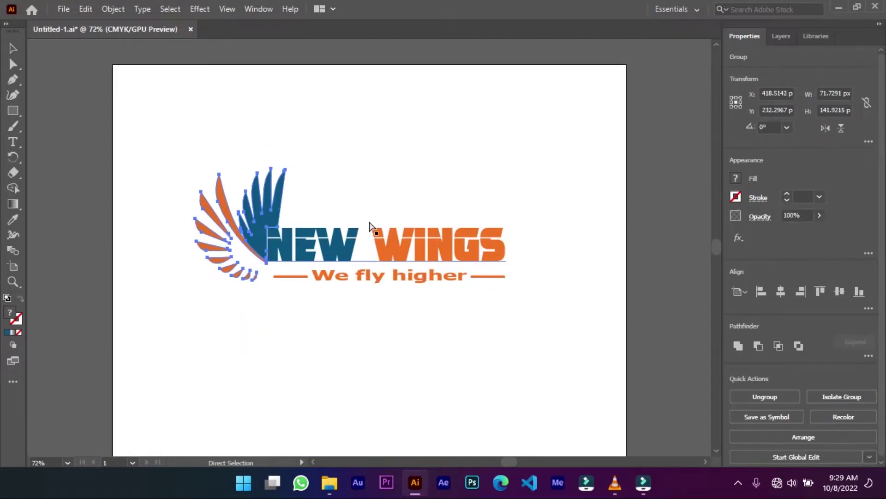
key(ctrl+s)
Review the Save As formats and close the dialog without saving, keeping Adobe Illustrator format
key(v)
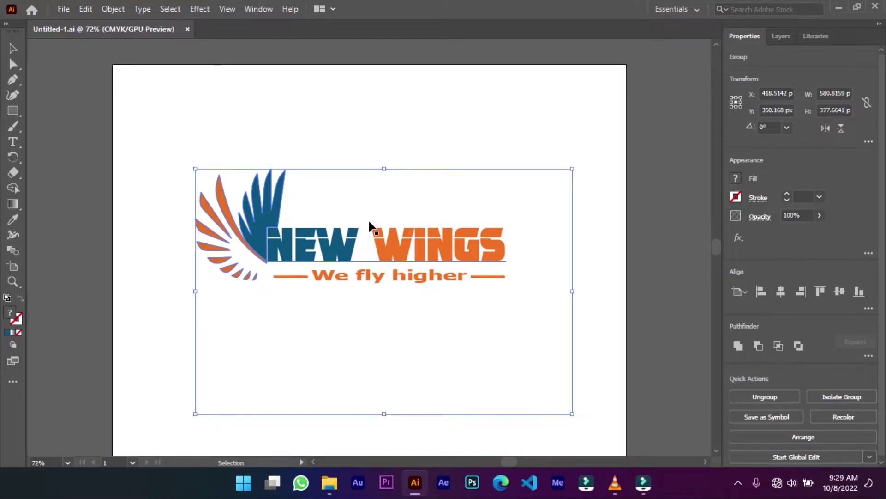
click(63, 11)
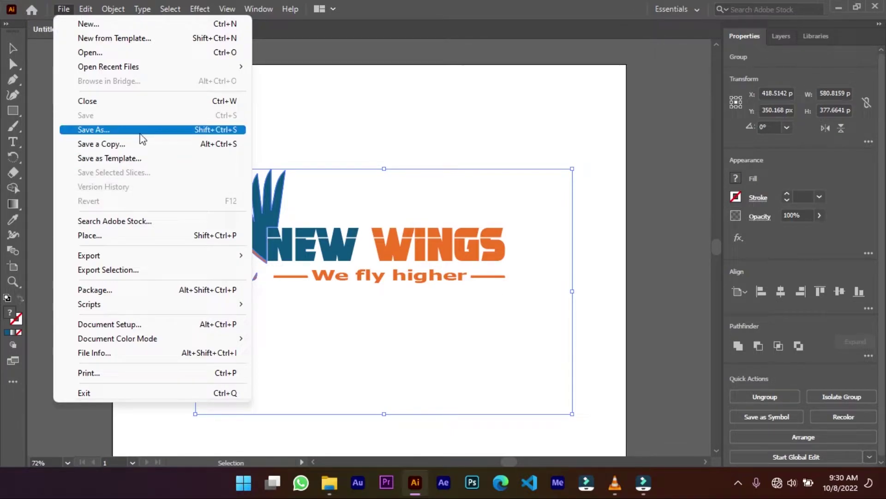
mouse_move(144, 255)
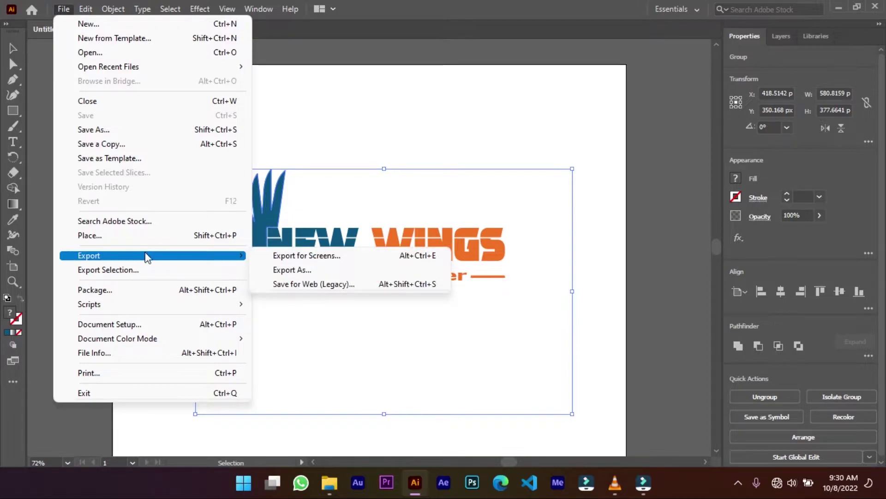
click(156, 133)
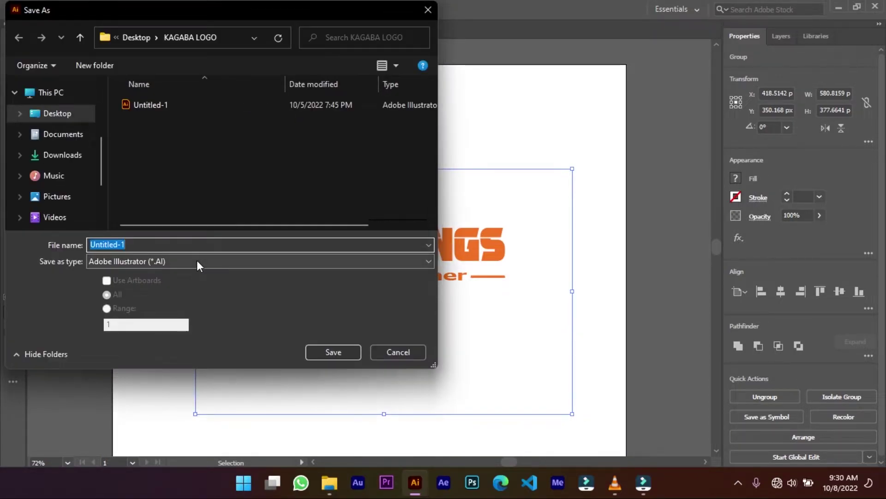
click(196, 260)
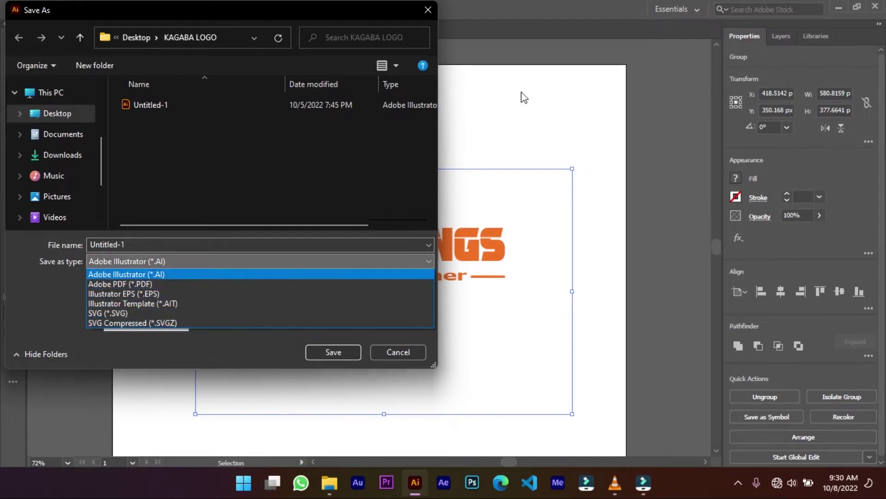
click(434, 7)
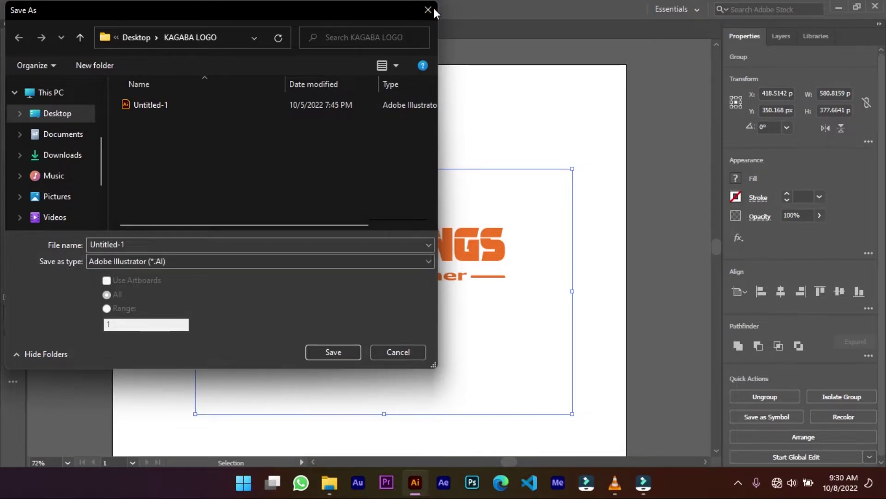
click(434, 7)
Choose Photoshop (*.PSD) in Export As, cancel the export, and minimise Illustrator
click(65, 9)
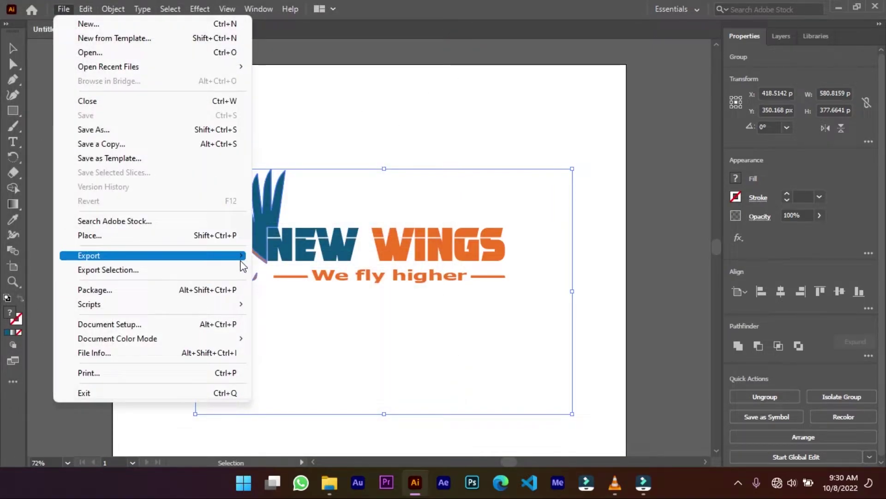
mouse_move(241, 261)
click(289, 272)
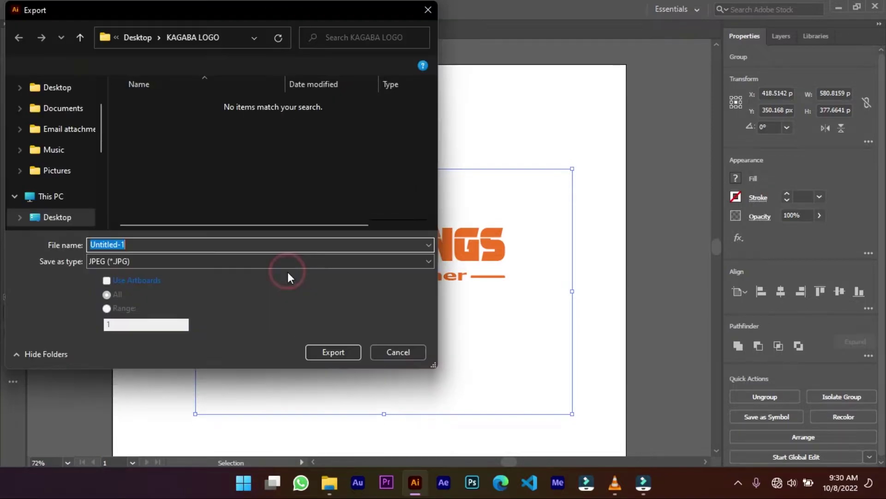
click(136, 263)
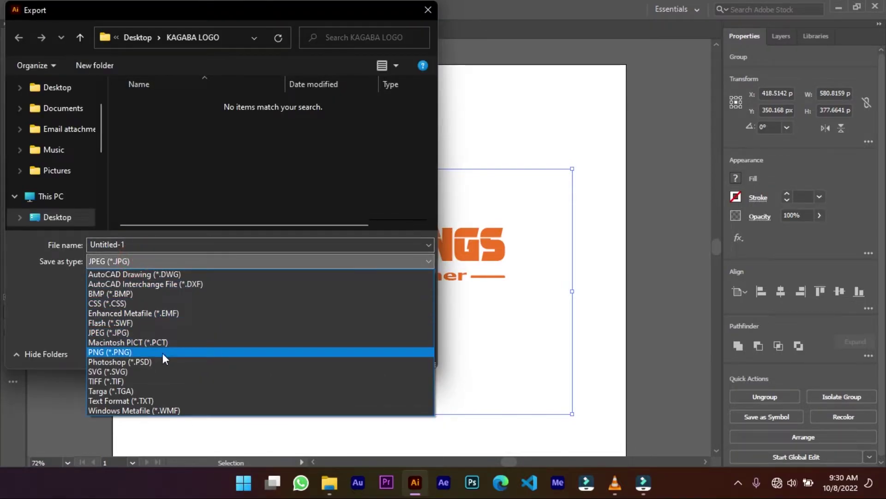
click(162, 360)
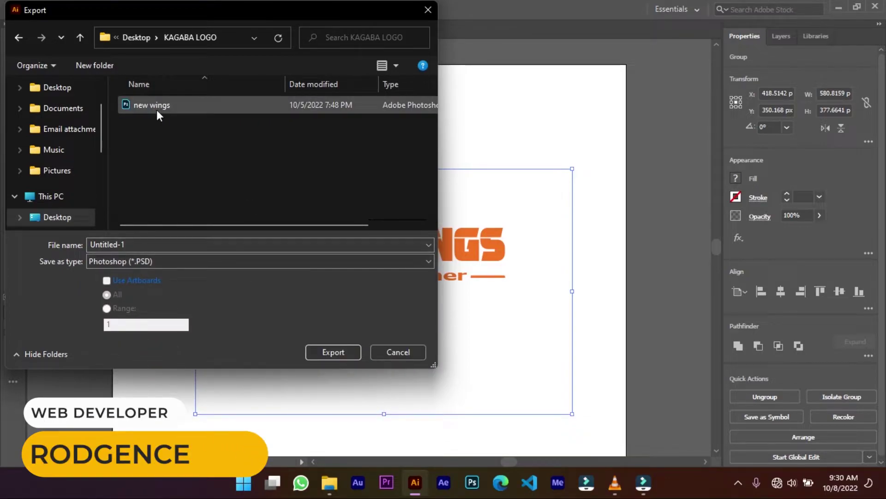
click(385, 352)
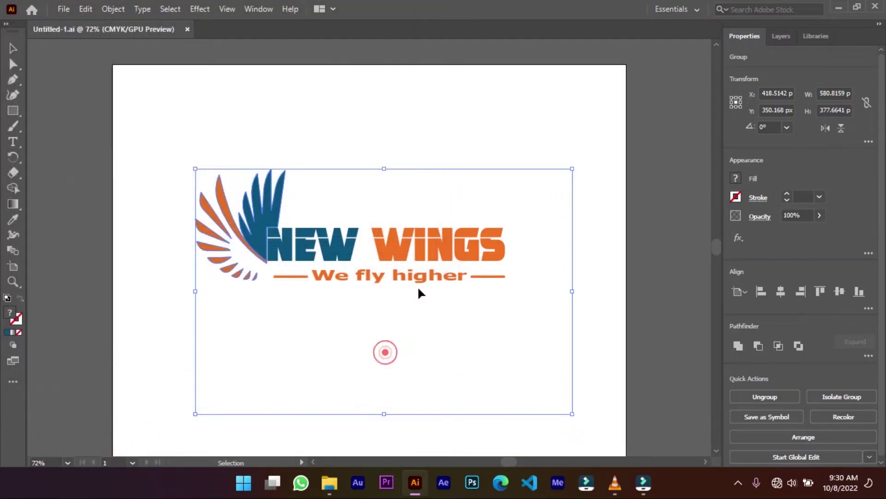
click(834, 7)
Open the new wings PSD from the KAGABA LOGO folder in Photoshop
click(330, 483)
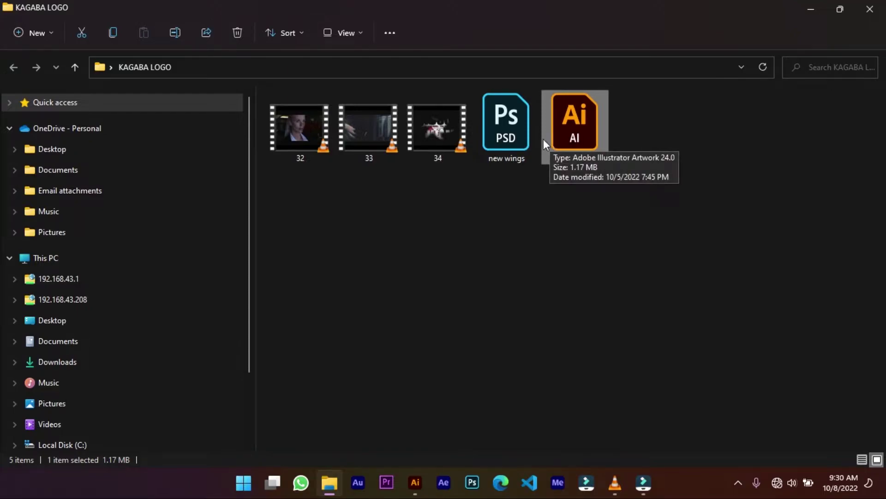
click(512, 129)
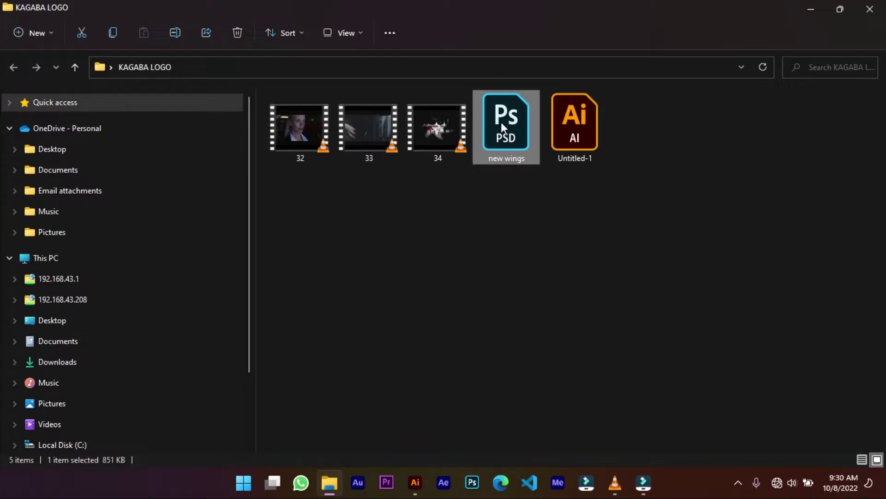
double_click(500, 113)
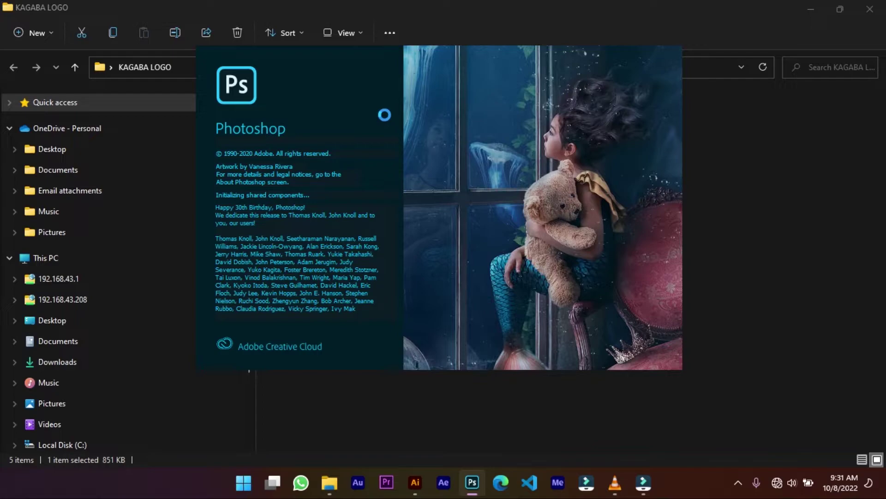
Bring Photoshop forward while new wings PSD loads, then return to the Illustrator logo
click(461, 26)
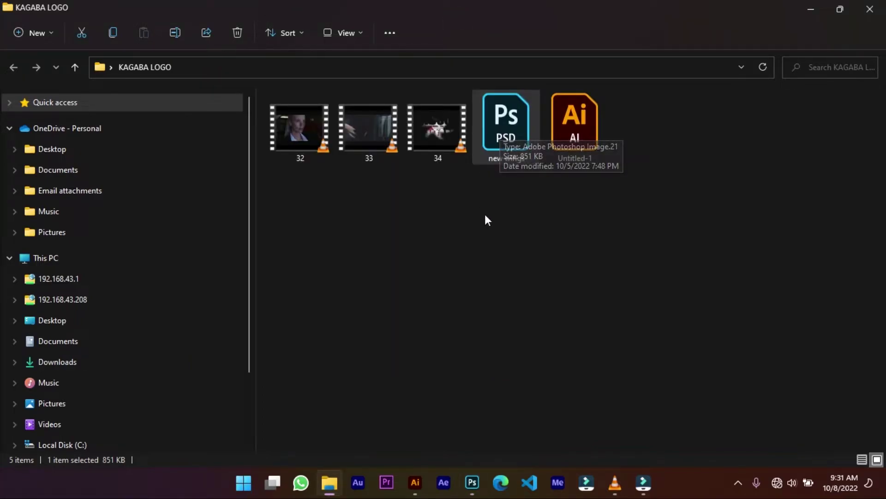
click(472, 482)
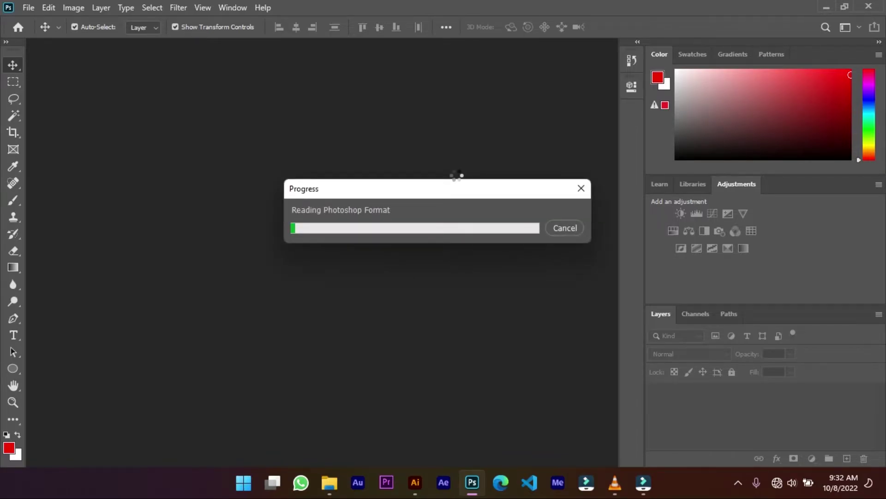
click(414, 484)
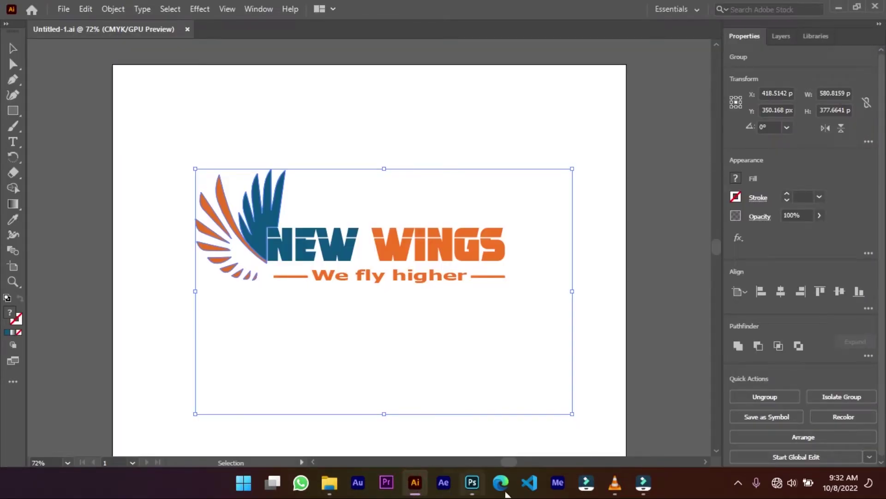
Compare the Illustrator logo with new wings.psd, finishing on the Photoshop document
click(472, 482)
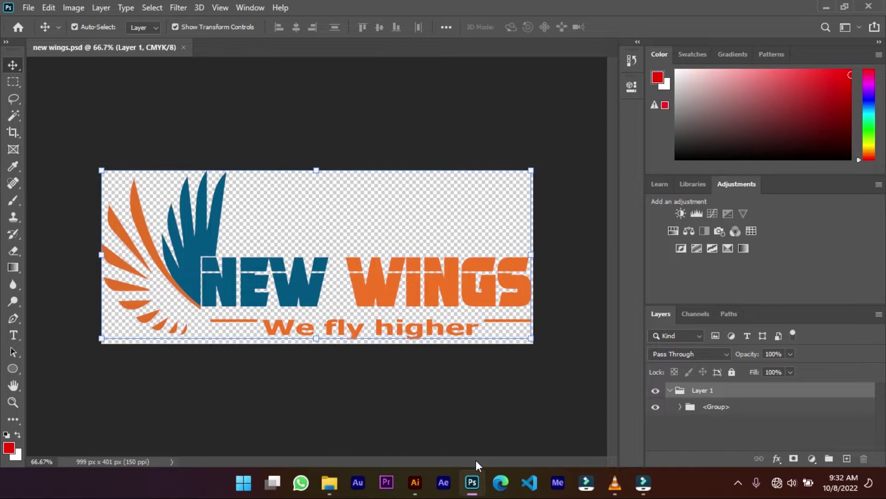
click(424, 483)
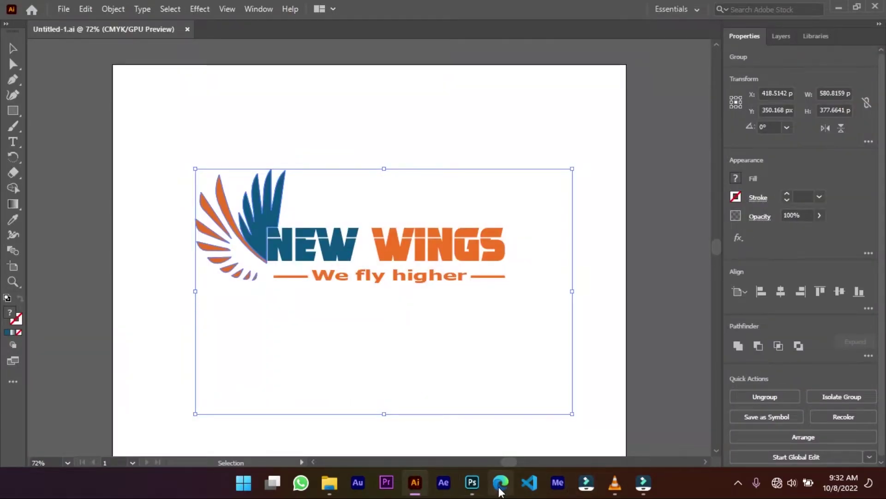
click(476, 487)
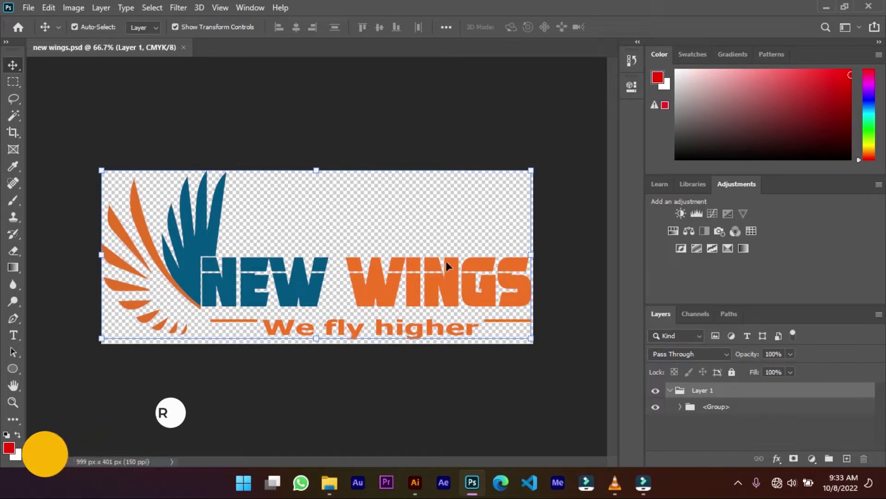
click(414, 483)
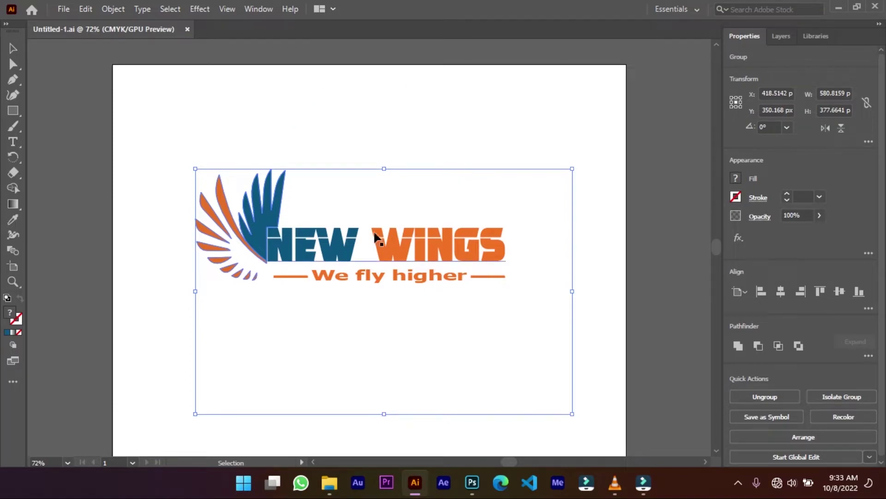
click(472, 491)
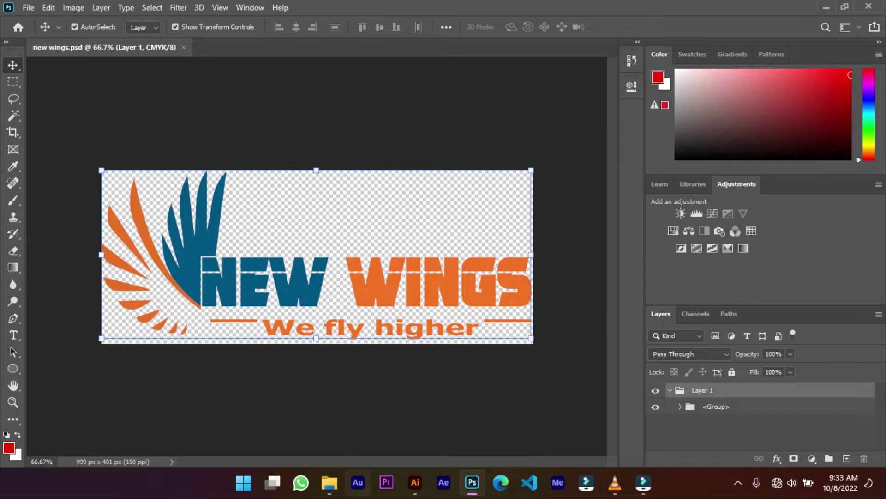
Go to Rodgence (F:) > Mock up and select the 3D-Logo-Mockup-on-Black-Wall archive
click(330, 483)
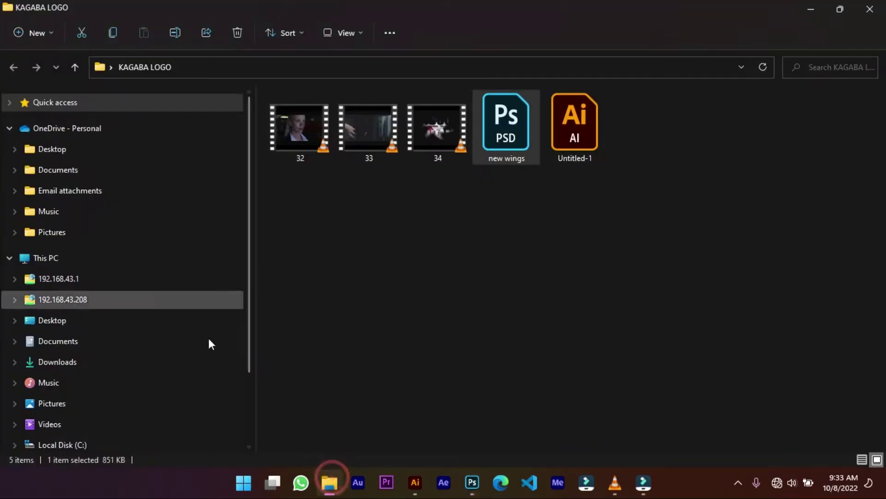
scroll(115, 413, down, 2)
click(107, 414)
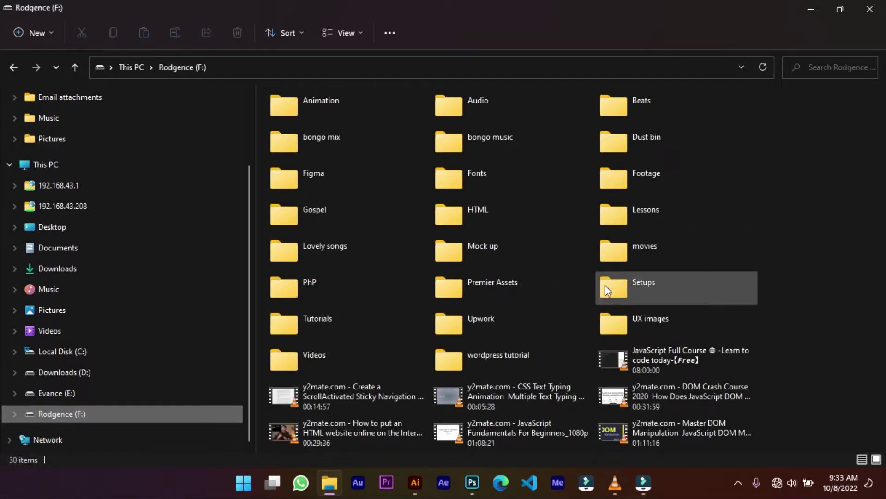
double_click(520, 251)
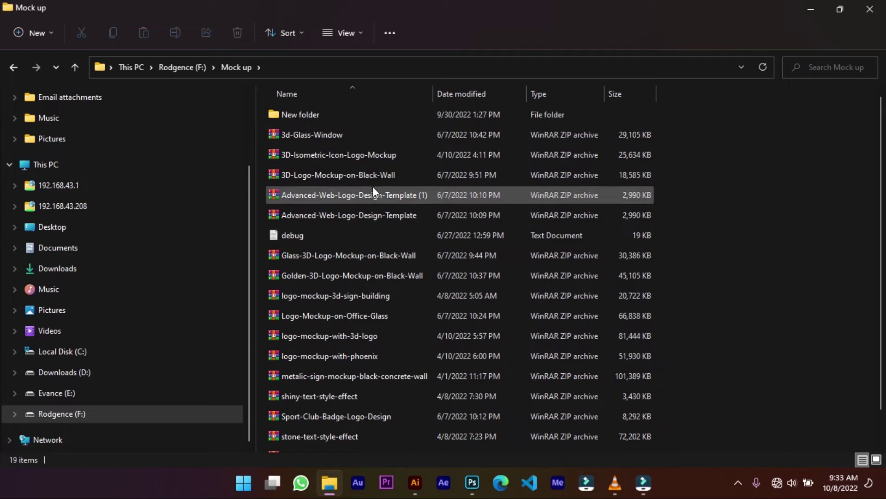
click(387, 178)
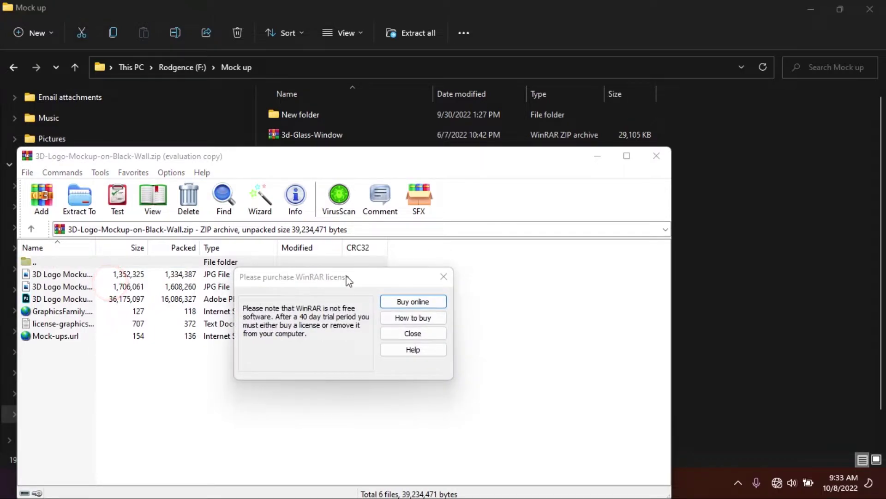
Dismiss WinRAR's license reminder and preview both black-wall mockup JPGs, then select the mockup PSD
click(444, 276)
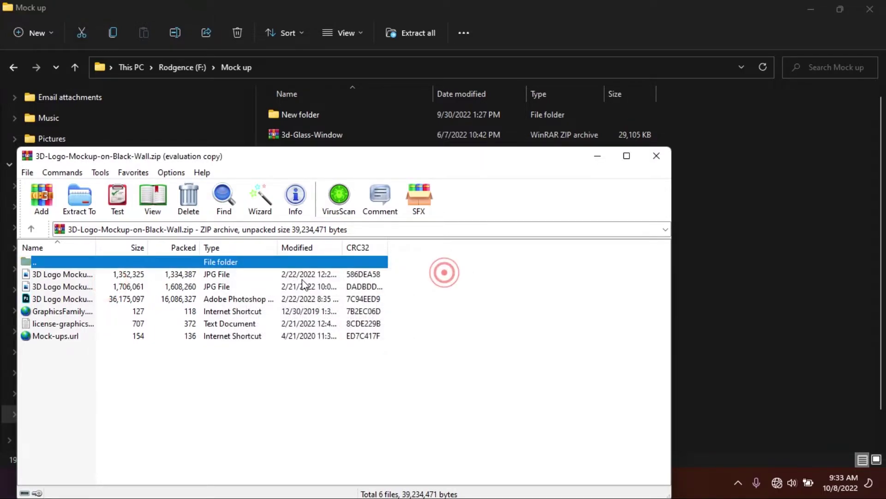
click(170, 287)
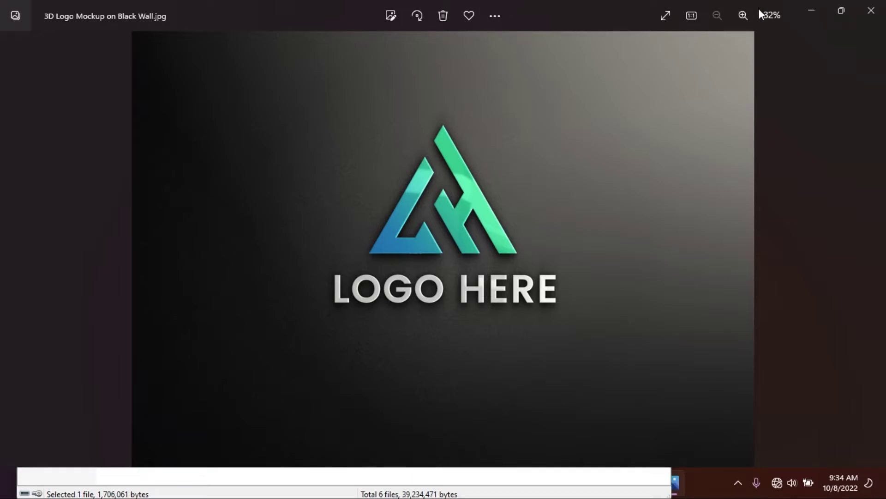
click(871, 10)
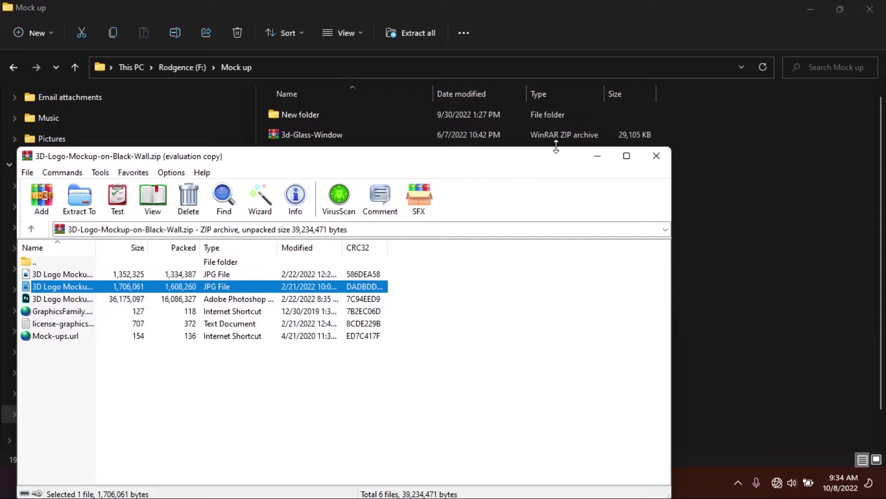
drag(505, 161, 519, 46)
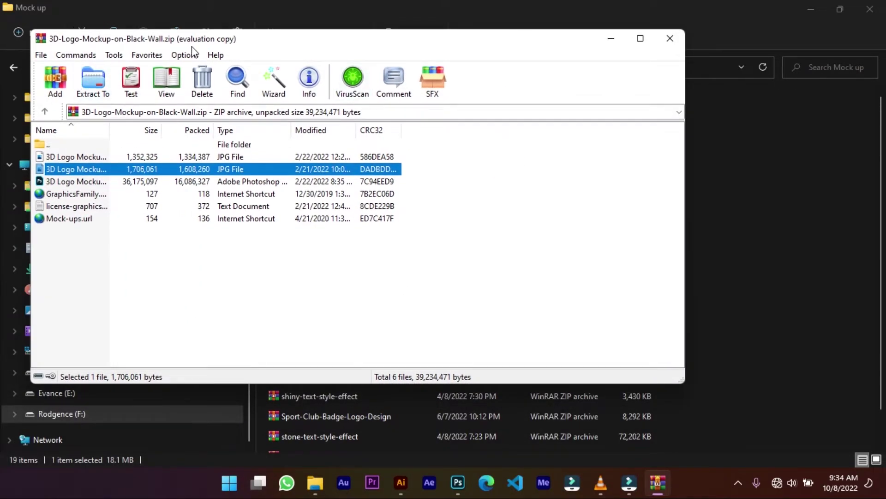
double_click(98, 156)
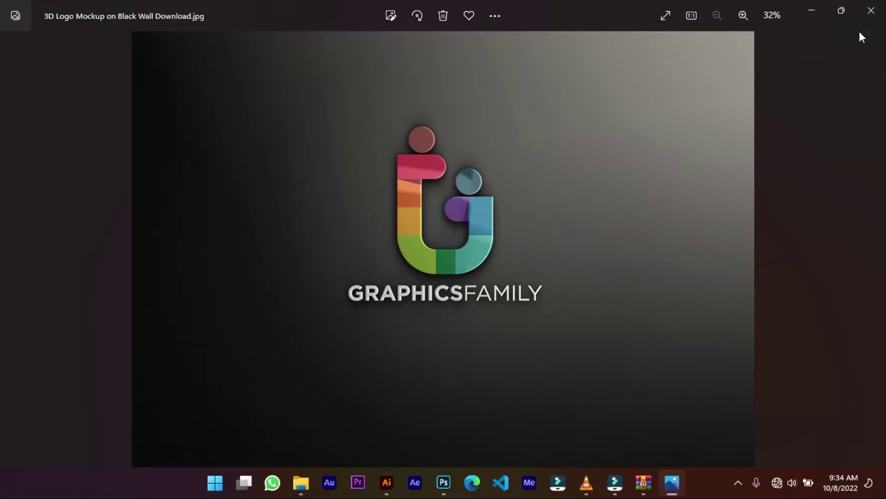
click(871, 10)
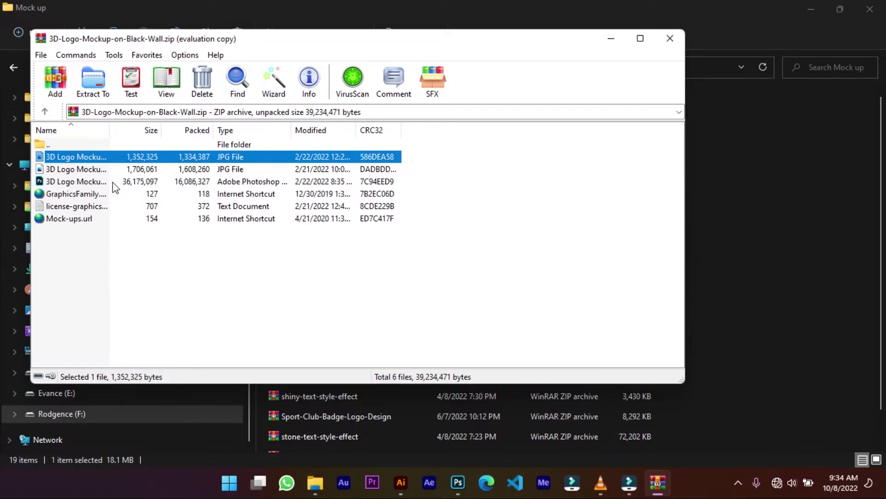
click(113, 182)
Open 3D Logo Mockup on Black Wall.psd in Photoshop and compare it with new wings.psd
double_click(113, 181)
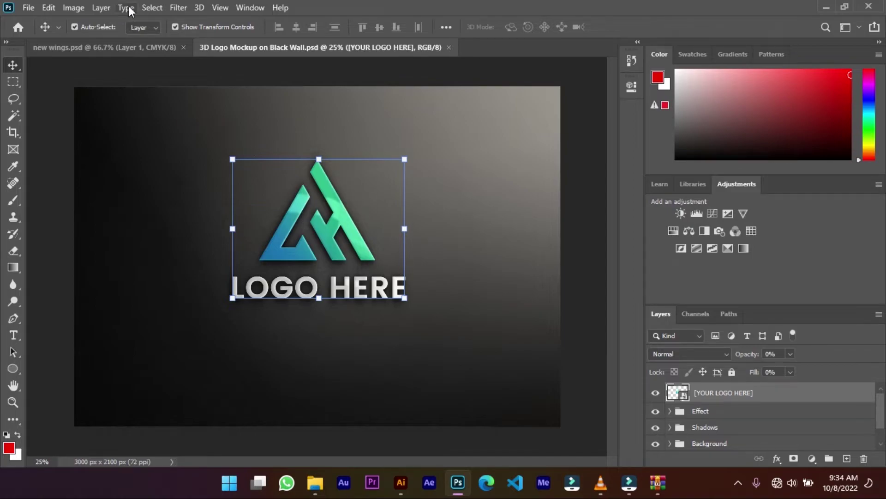
click(119, 49)
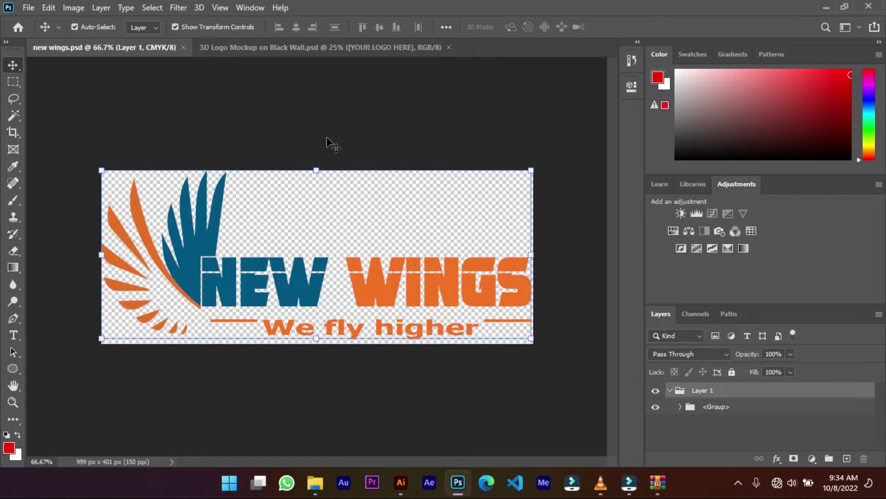
click(321, 52)
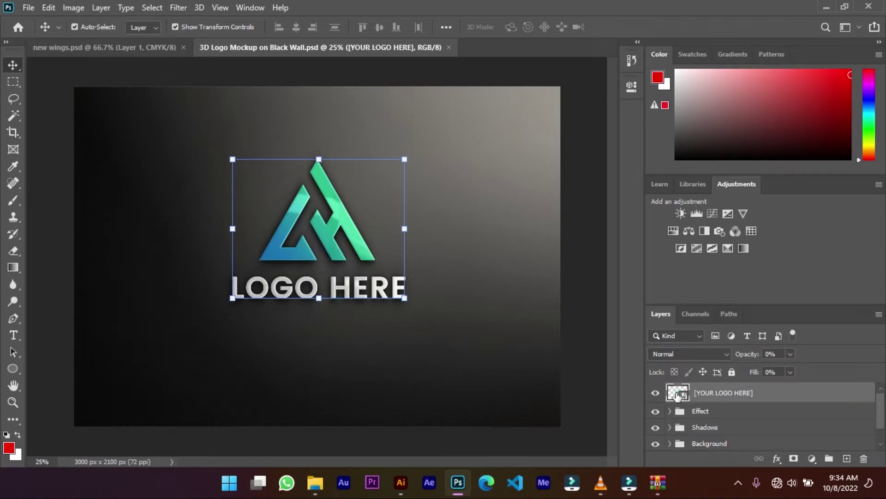
Open the [YOUR LOGO HERE] smart object and hide its Logo Here text and triangle logo layers
double_click(677, 394)
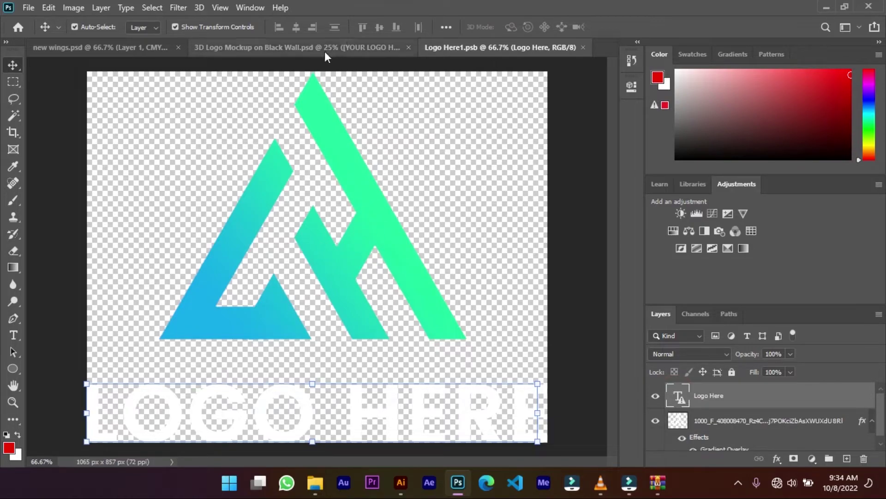
drag(319, 67, 327, 113)
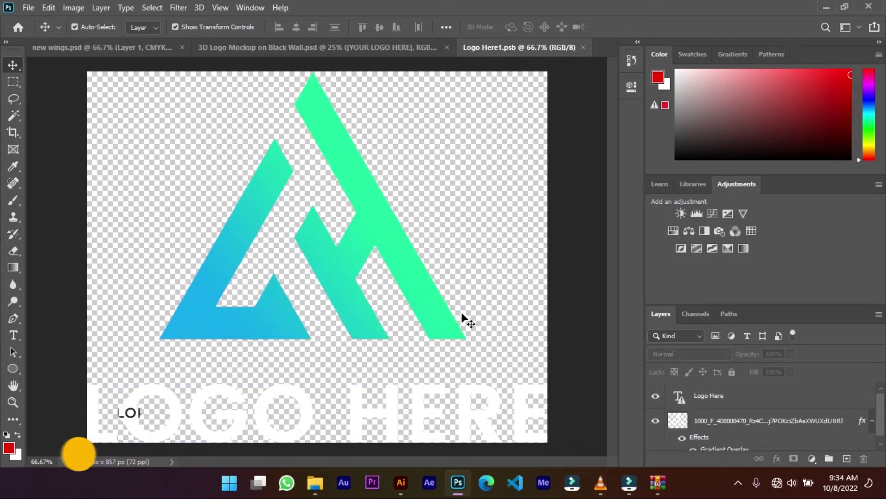
click(320, 52)
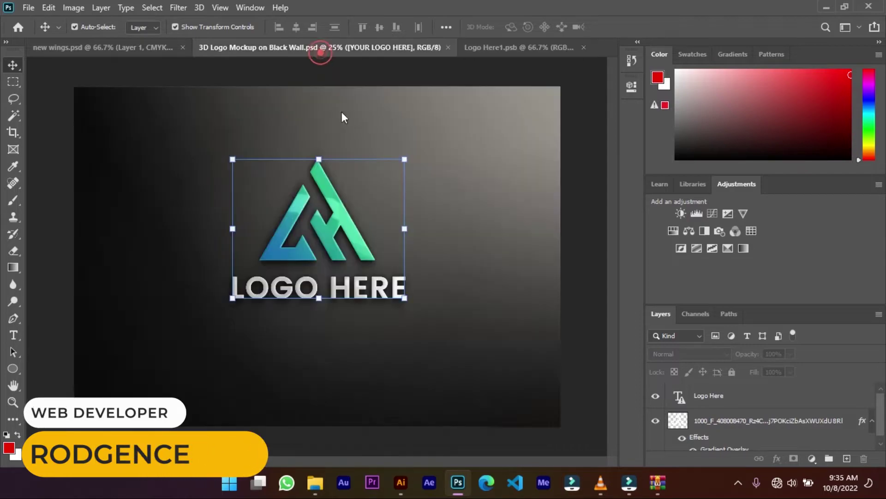
click(520, 46)
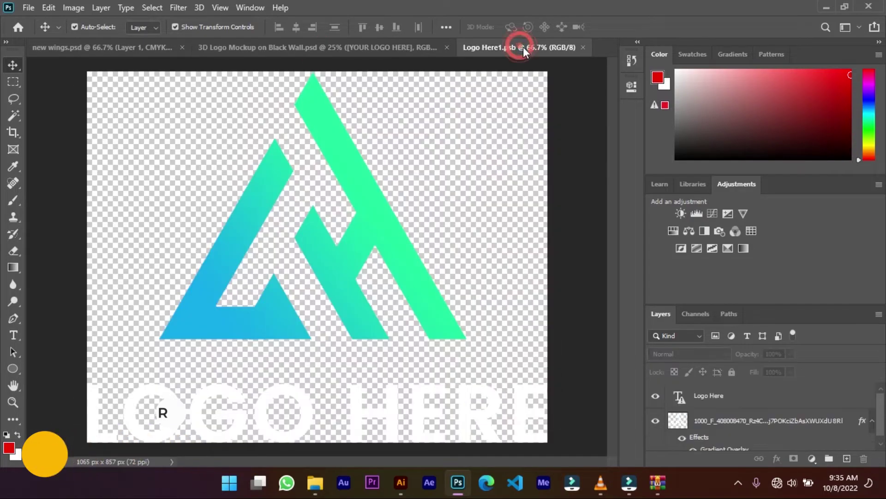
click(656, 397)
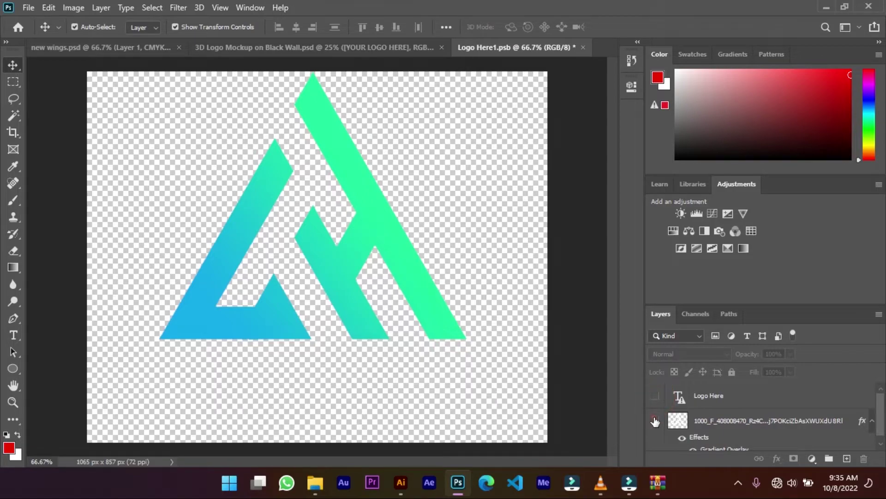
click(655, 419)
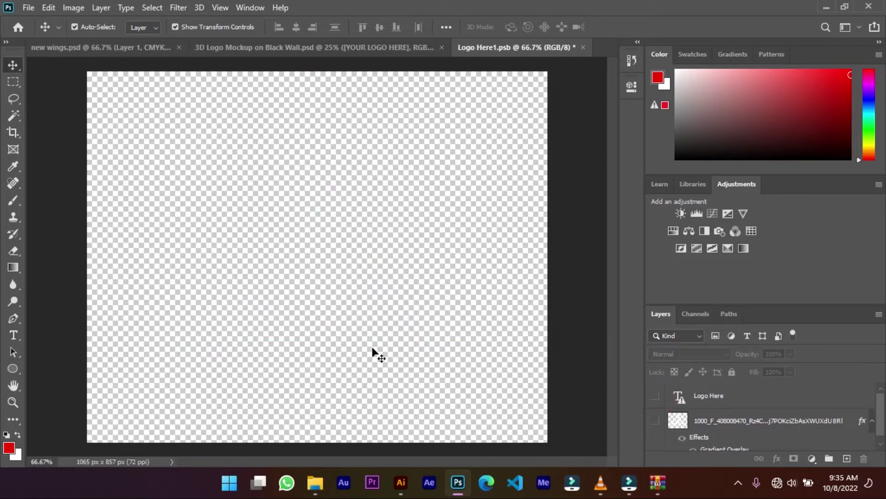
Save new wings.psd, select all NEW WINGS logo layers and drag them onto the Logo Here1.psb tab
click(69, 46)
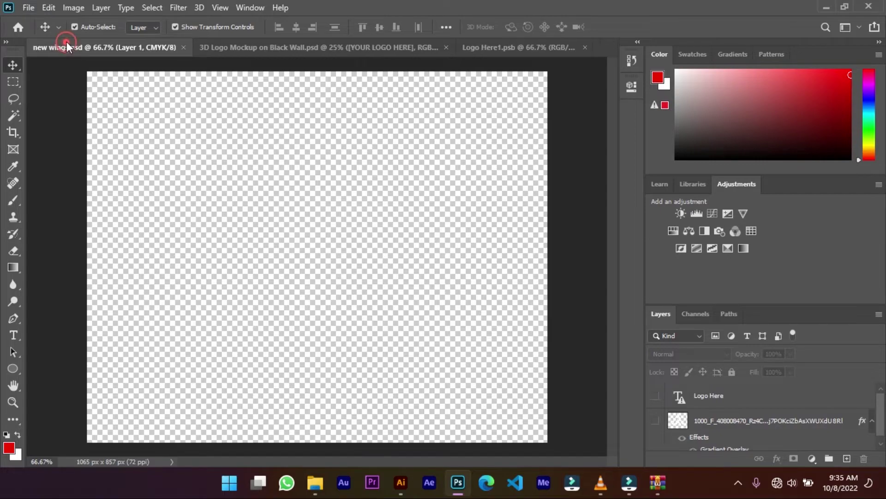
mouse_move(203, 261)
mouse_down()
mouse_move(233, 223)
mouse_move(272, 260)
mouse_move(232, 259)
mouse_move(252, 154)
mouse_move(261, 233)
mouse_move(277, 237)
mouse_move(233, 254)
mouse_move(219, 225)
mouse_move(209, 263)
mouse_up()
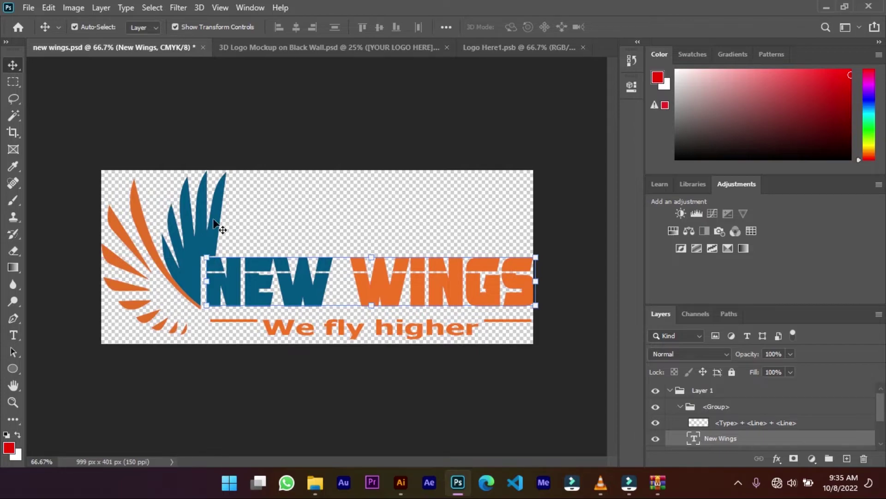
key(shift+Left)
key(ctrl+s)
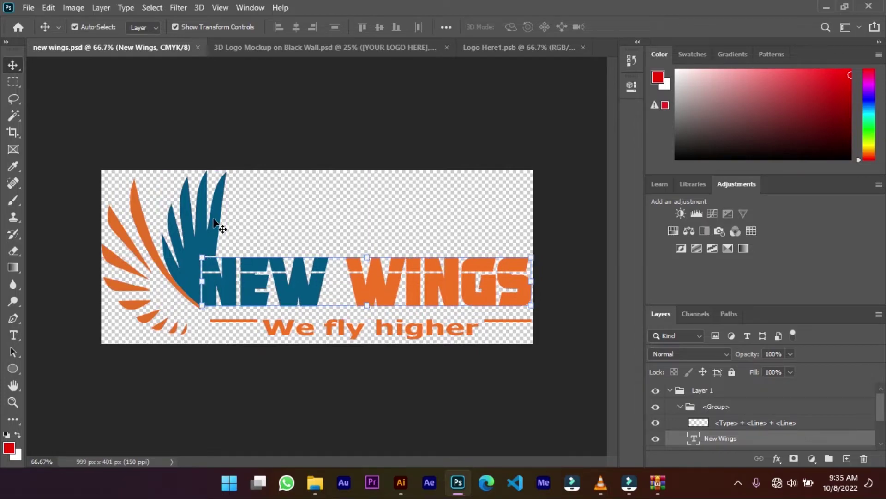
drag(112, 175, 527, 354)
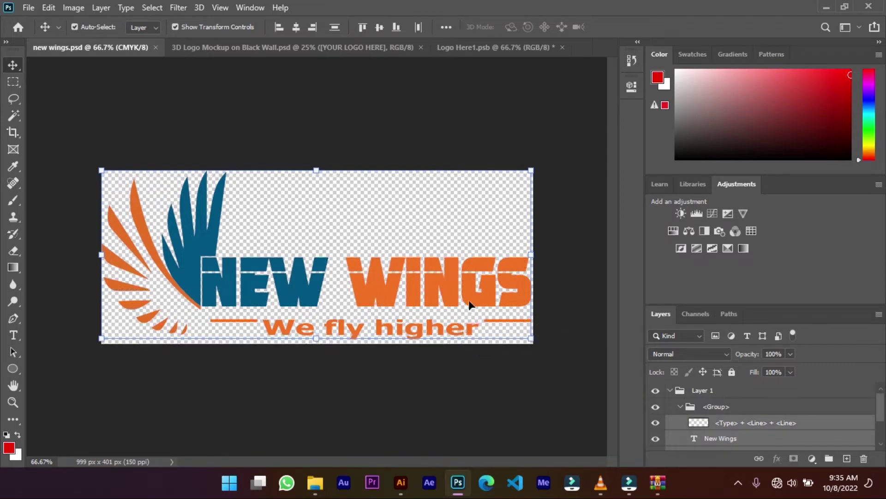
drag(420, 276, 487, 103)
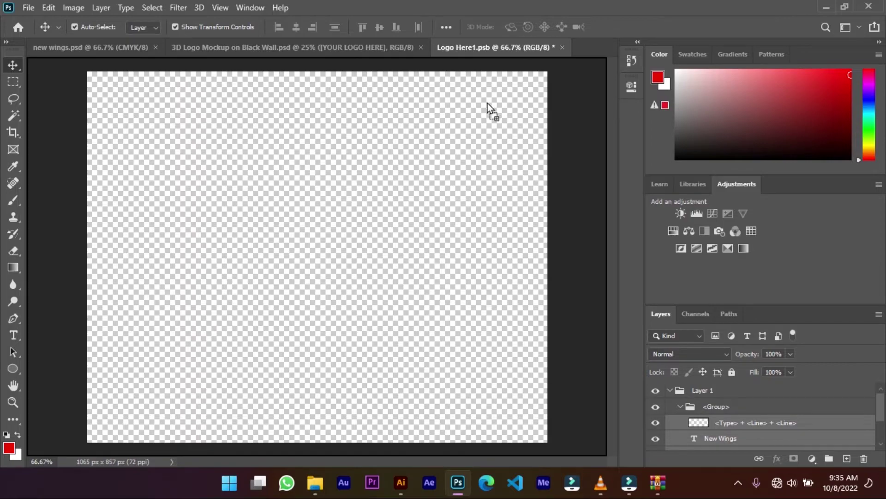
Drop the NEW WINGS logo onto the Logo Here1.psb canvas, centre it, and save via File > Save
drag(267, 240, 243, 223)
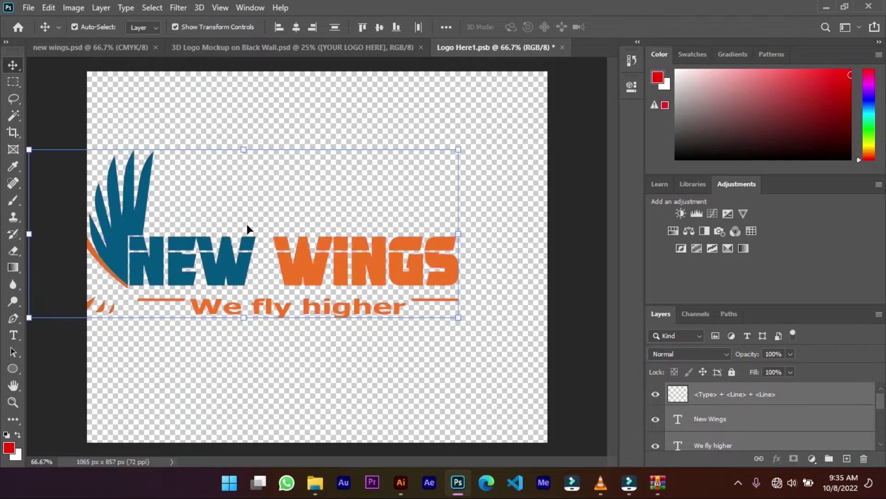
drag(236, 257, 305, 262)
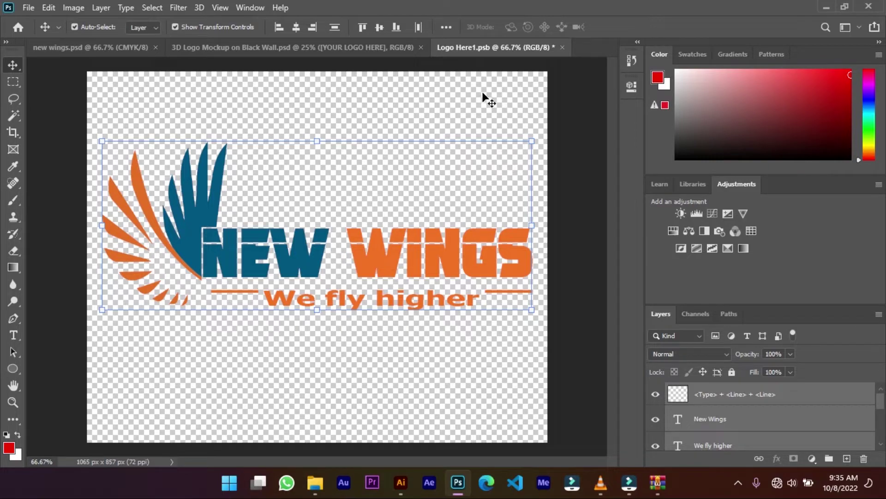
click(34, 7)
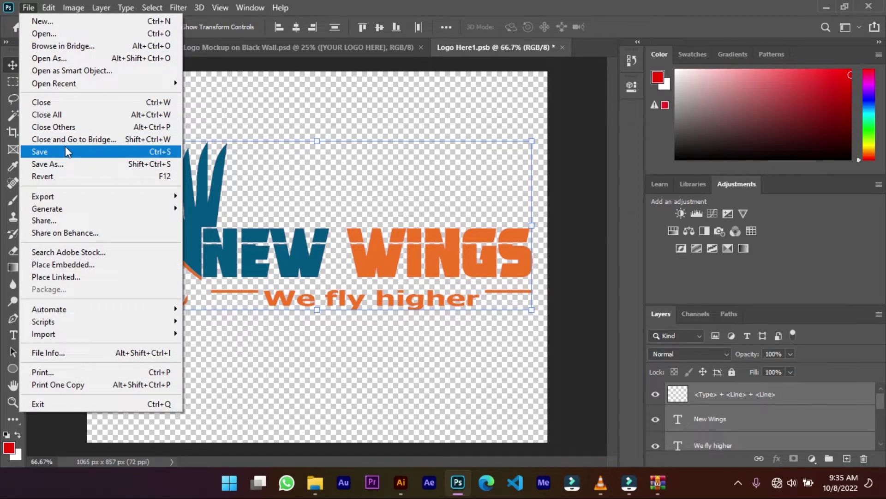
click(149, 151)
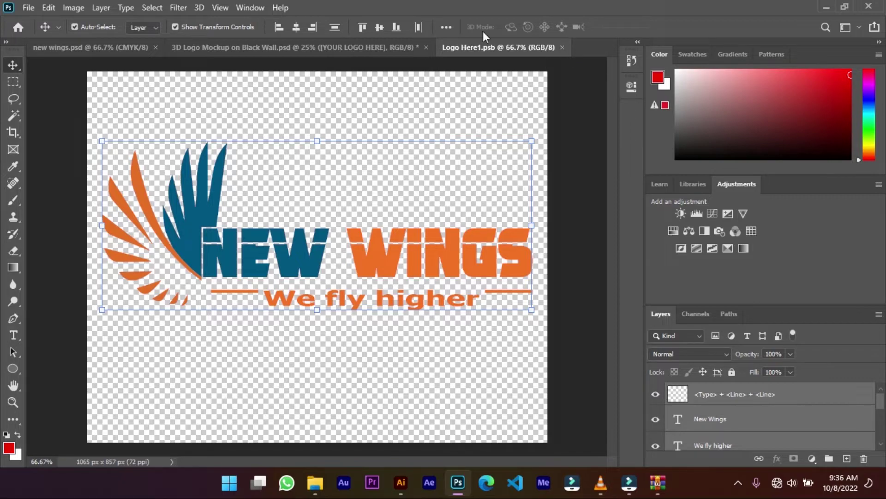
Scale the NEW WINGS logo to about 232% on the black wall, position it, and commit
click(342, 48)
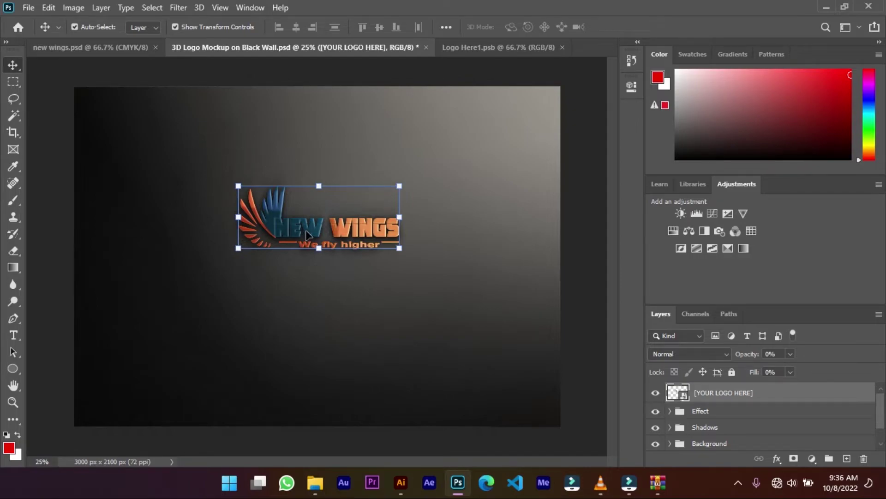
drag(176, 136, 579, 455)
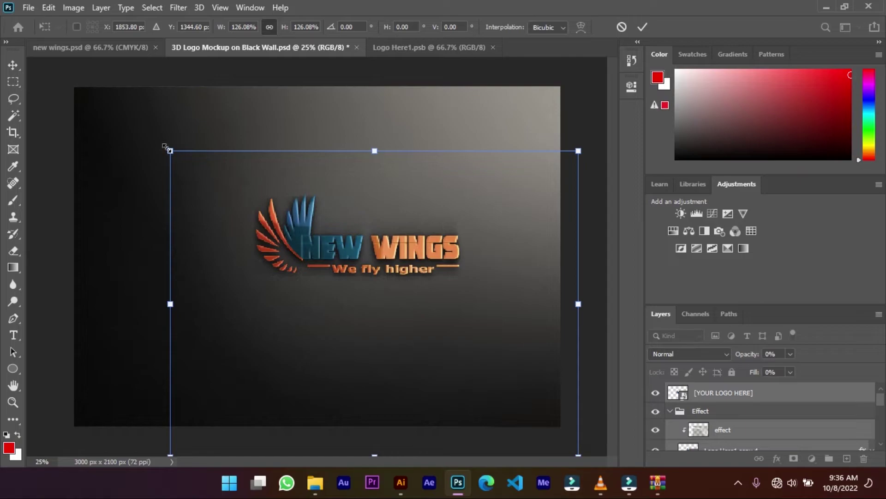
drag(170, 150, 17, 36)
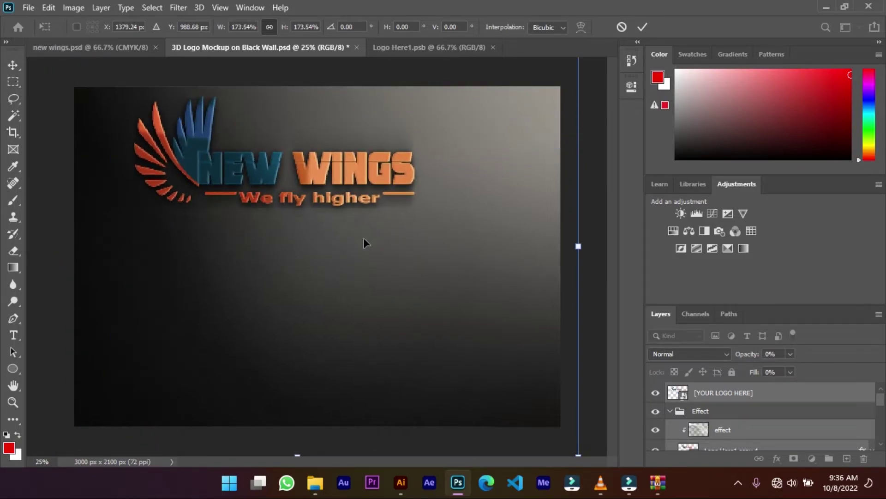
drag(292, 161, 340, 268)
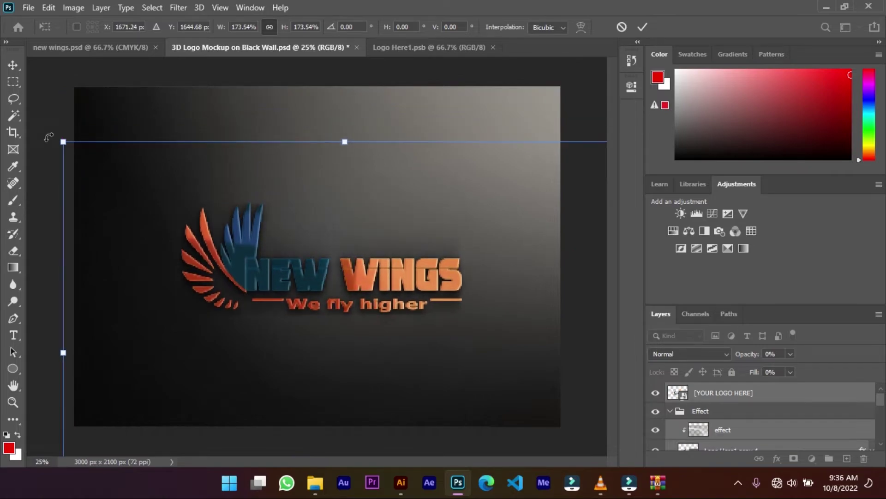
drag(346, 141, 369, 3)
drag(329, 227, 337, 259)
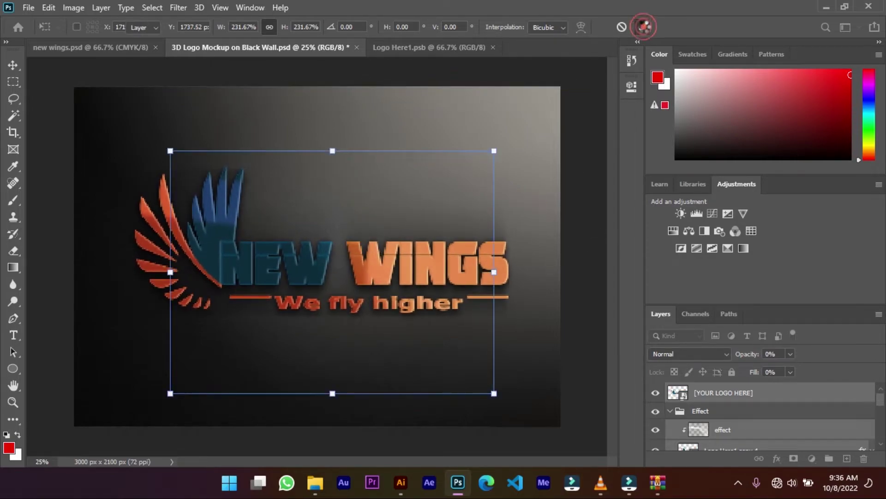
click(643, 28)
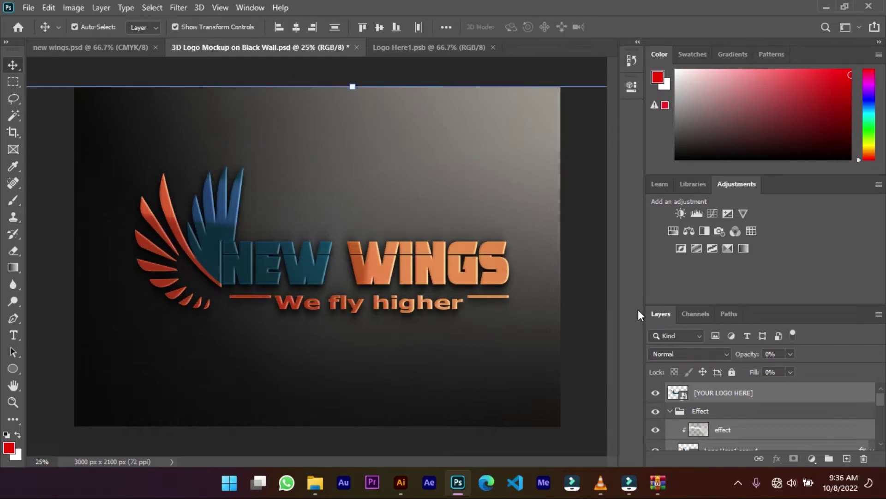
scroll(760, 415, down, 3)
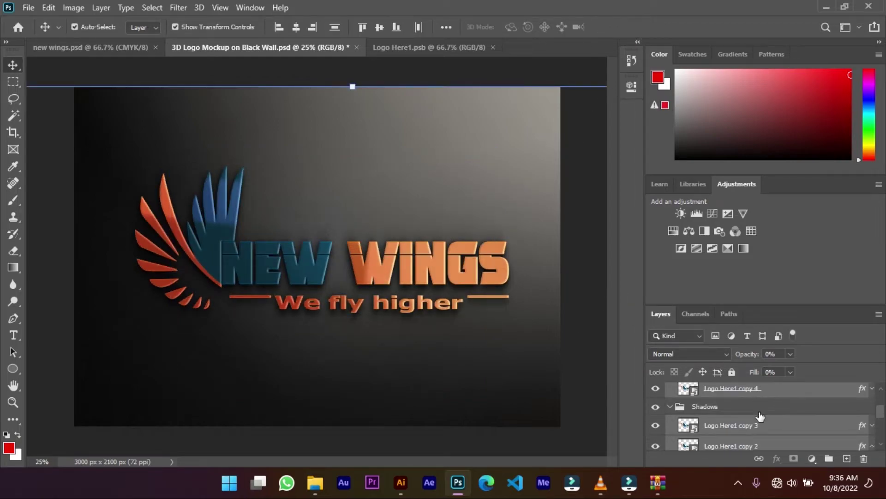
click(656, 425)
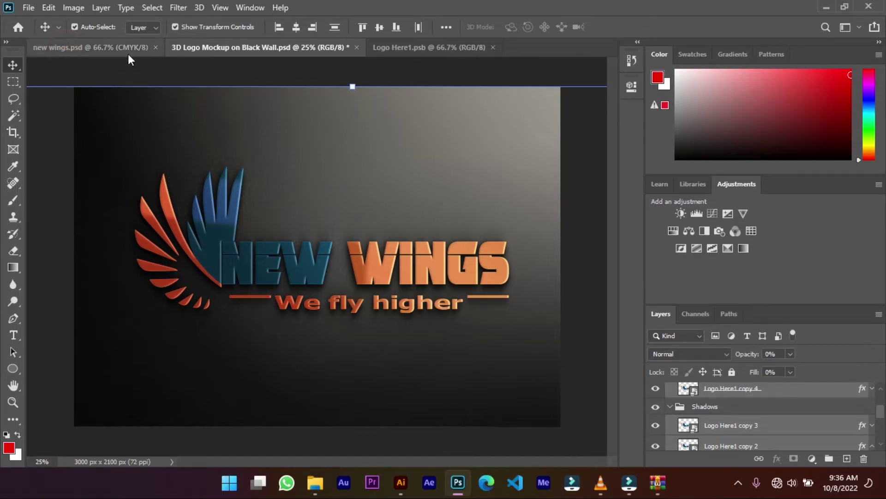
View the new wings.psd and Logo Here1.psb documents, then bring Illustrator forward
click(115, 49)
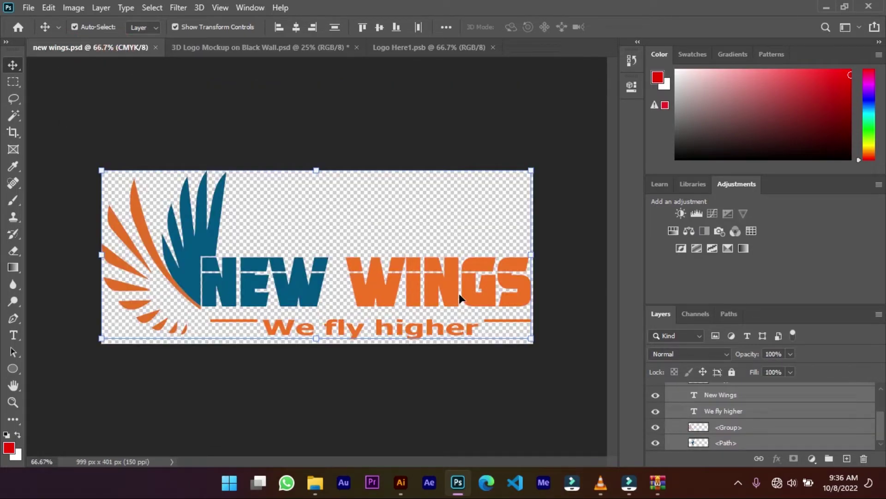
click(437, 49)
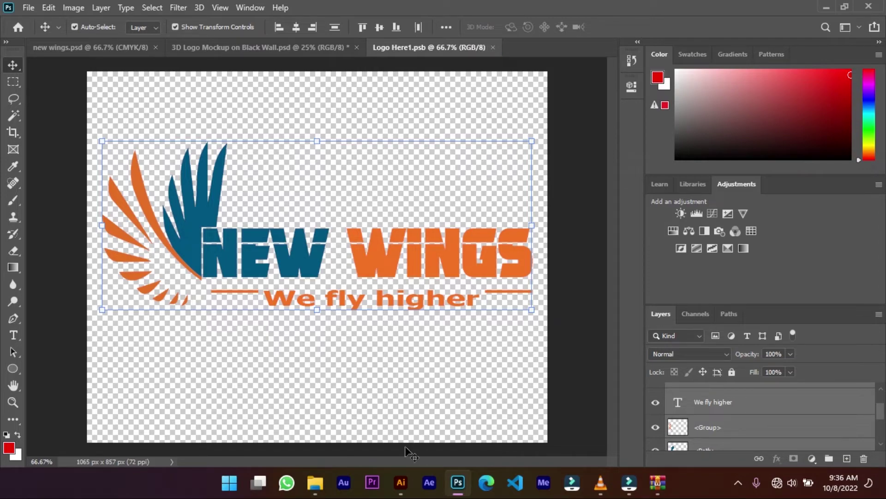
click(400, 482)
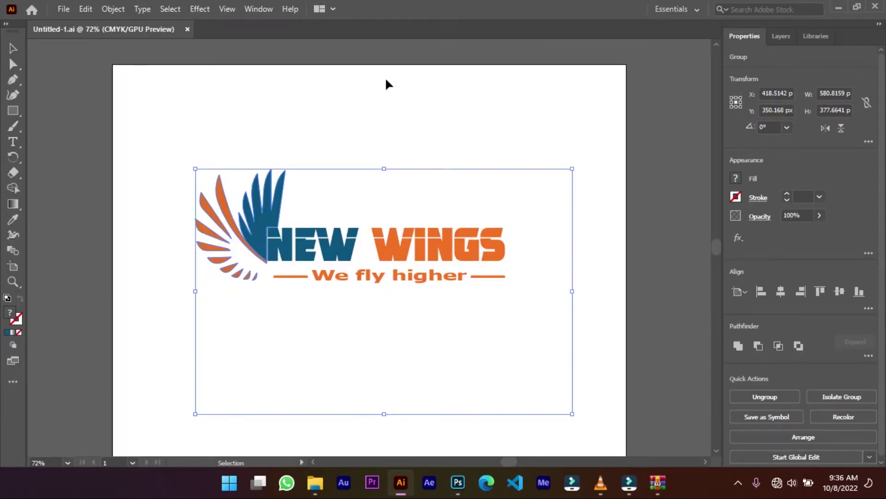
Select and deselect the NEW WINGS logo objects, then return to Photoshop
click(379, 129)
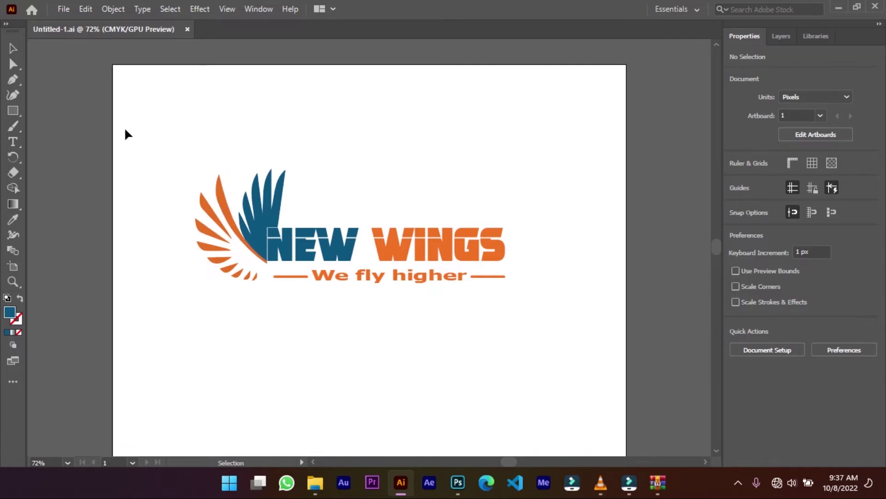
drag(125, 128, 533, 324)
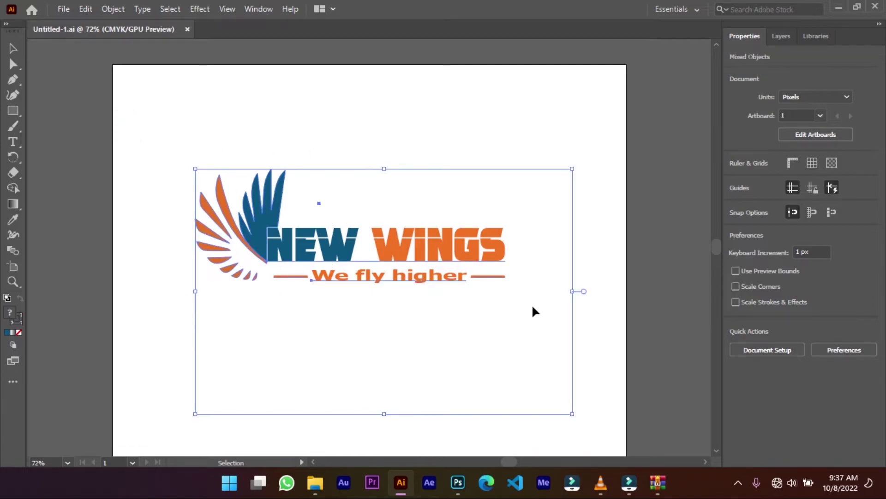
click(401, 98)
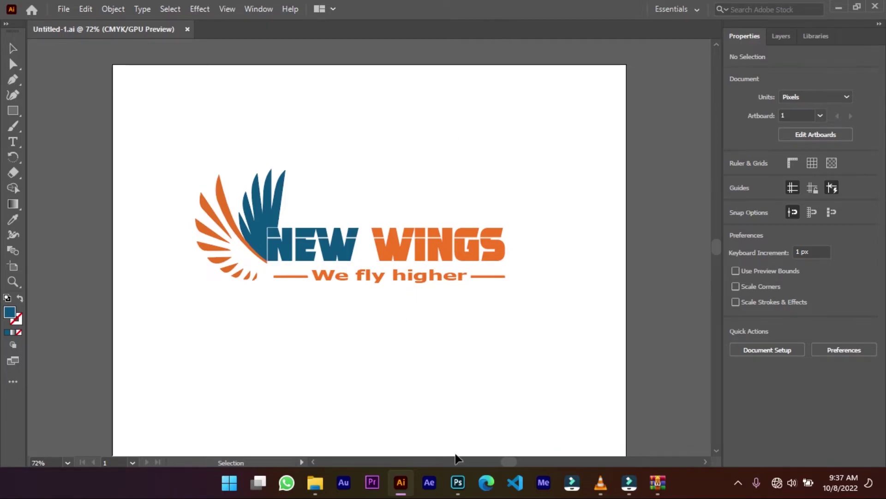
click(458, 482)
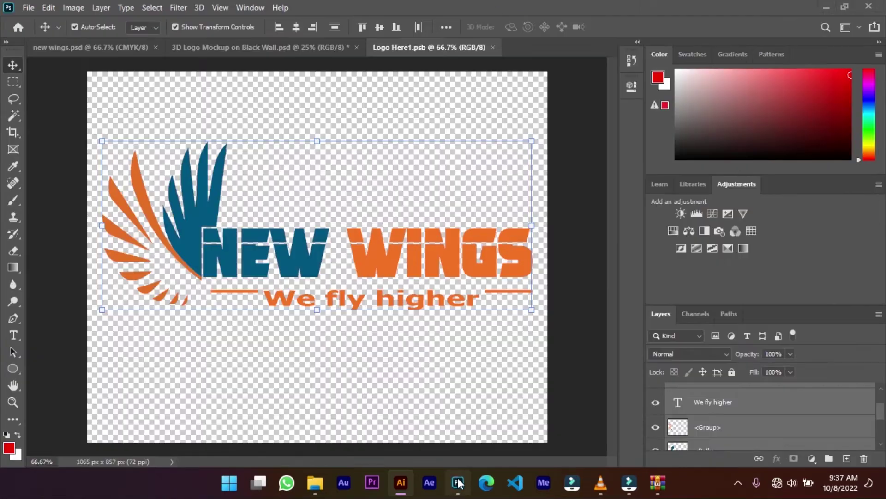
Deselect in Logo Here1.psb and bring 3D Logo Mockup on Black Wall.psd to front
click(258, 123)
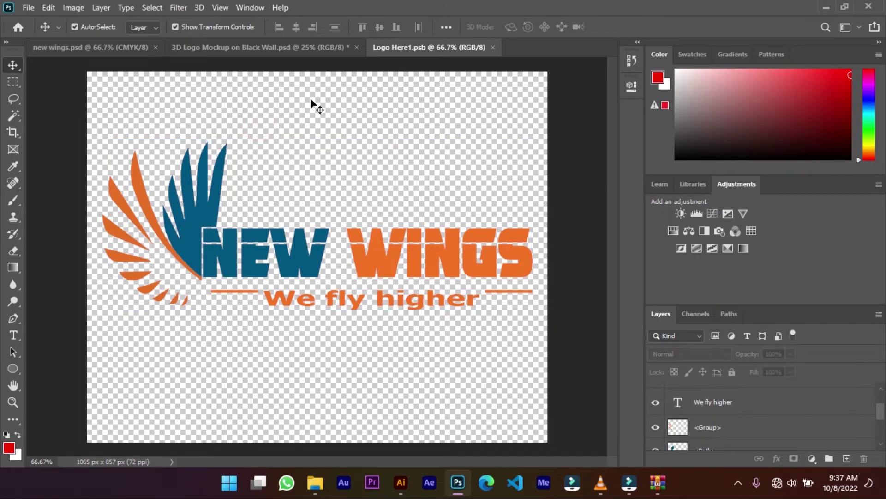
click(318, 51)
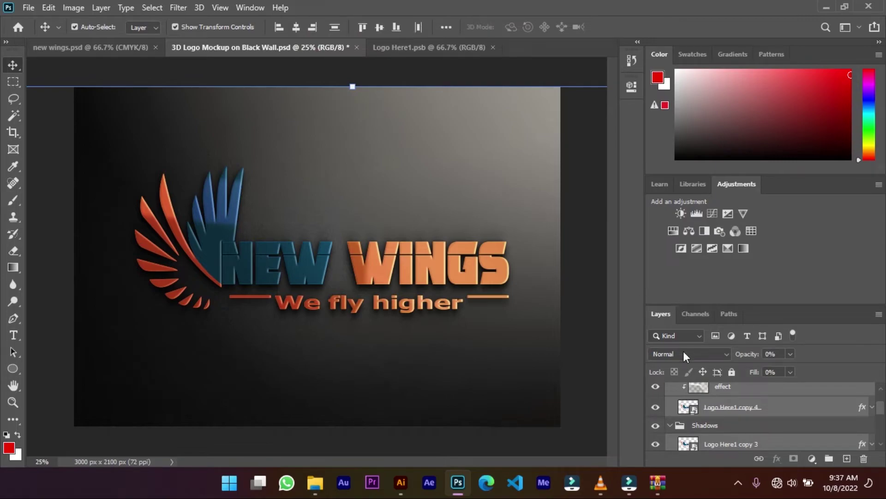
scroll(714, 392, down, 1)
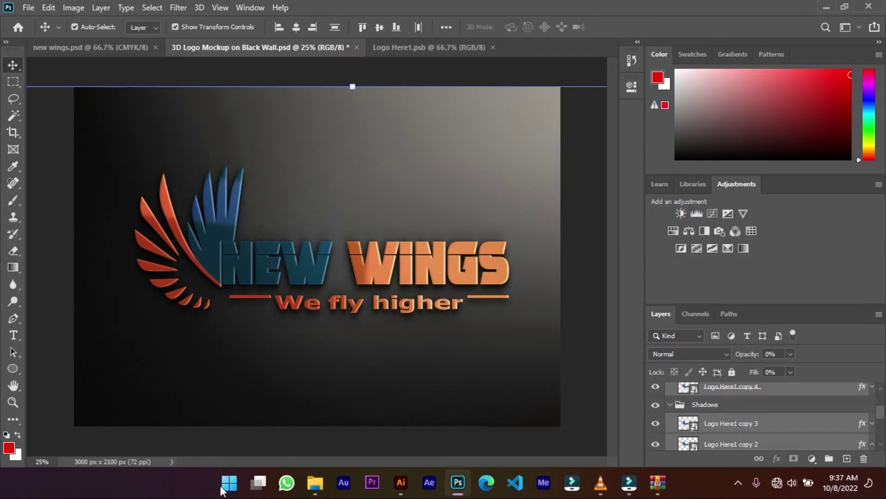
Open the Glass-3D-Logo-Mockup-on-Black-Wall archive from the Mock up folder, dismissing the trial notice
click(315, 483)
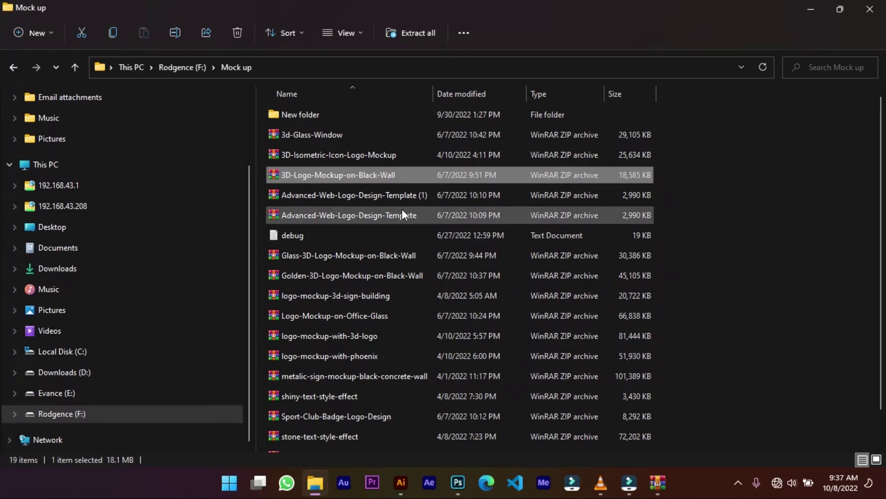
click(403, 259)
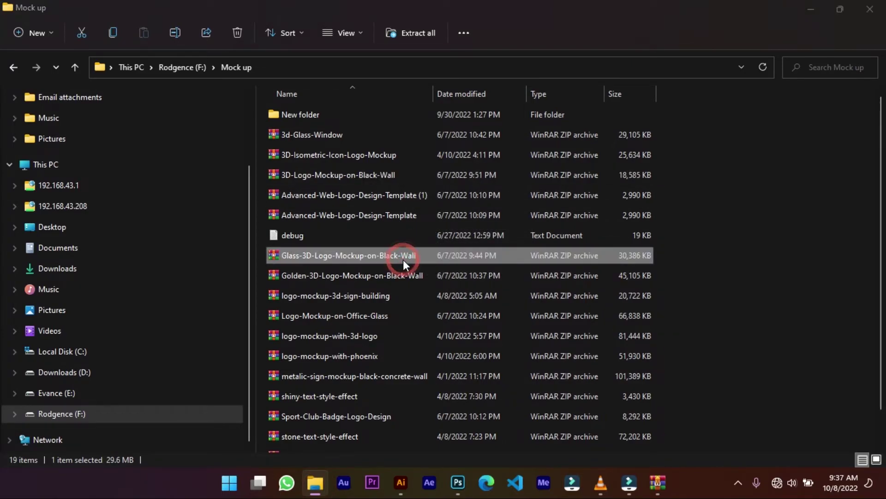
double_click(403, 259)
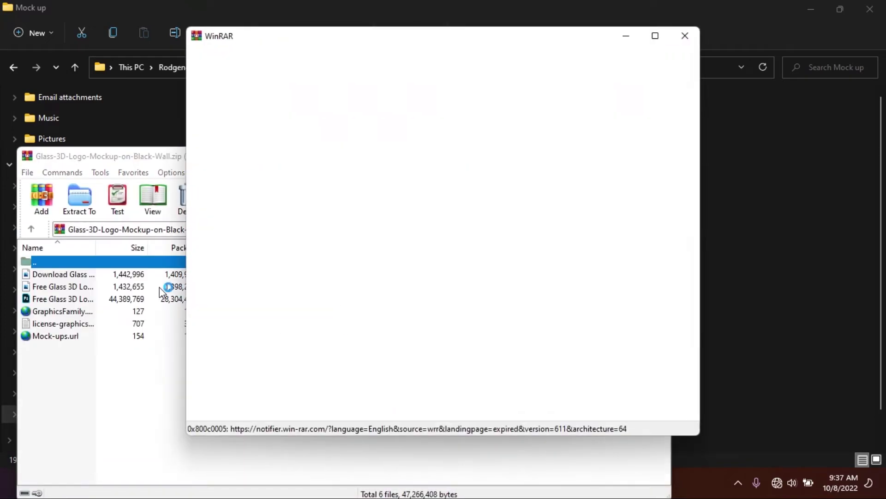
click(684, 37)
Preview the mockup JPG inside the archive, then close it and the archive window
click(297, 286)
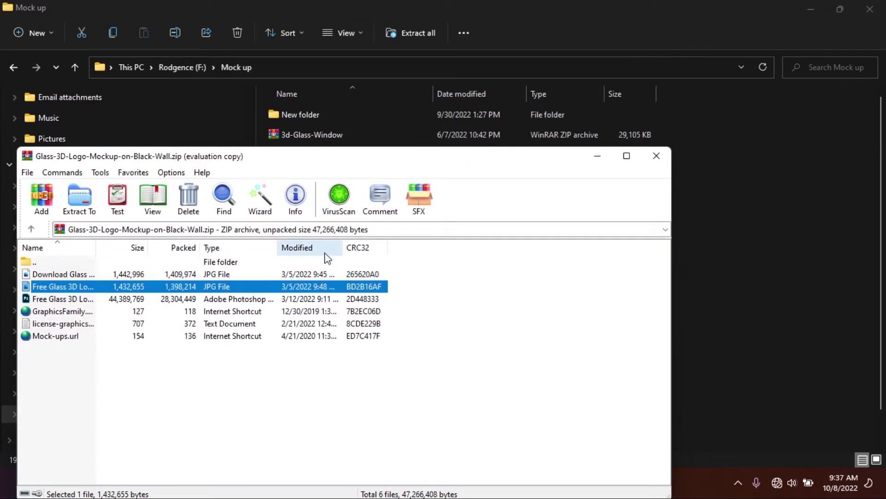
double_click(297, 286)
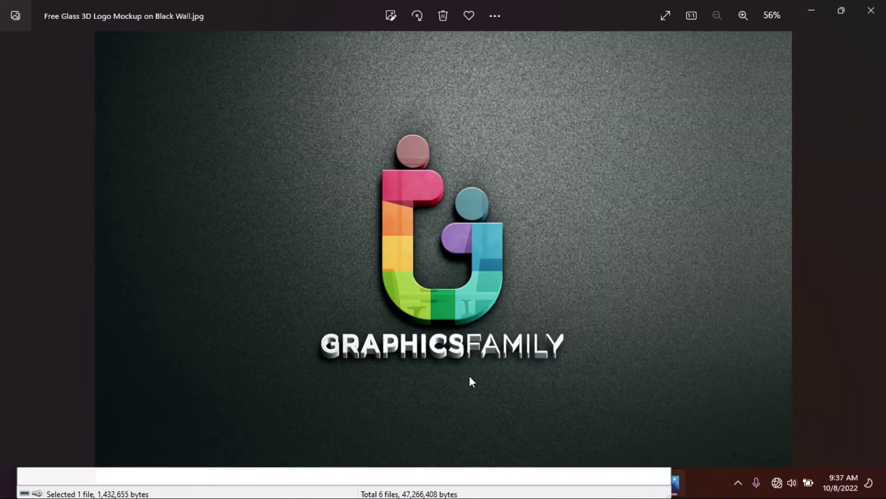
click(871, 10)
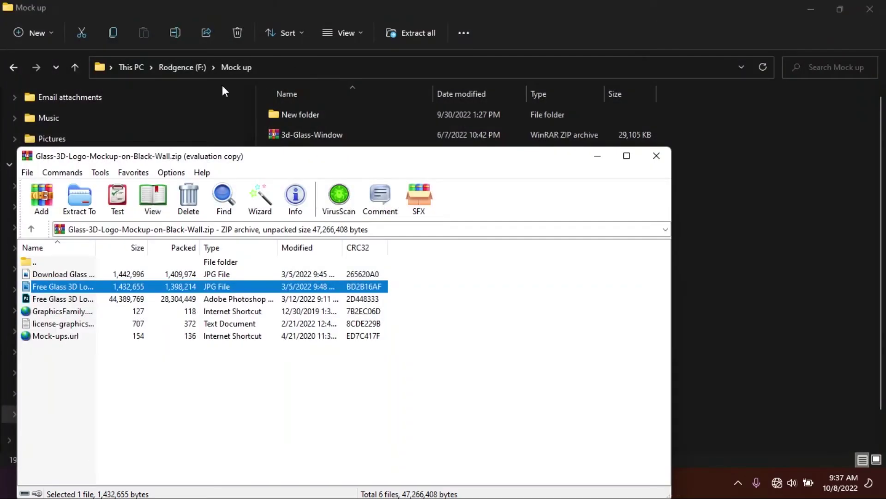
click(655, 154)
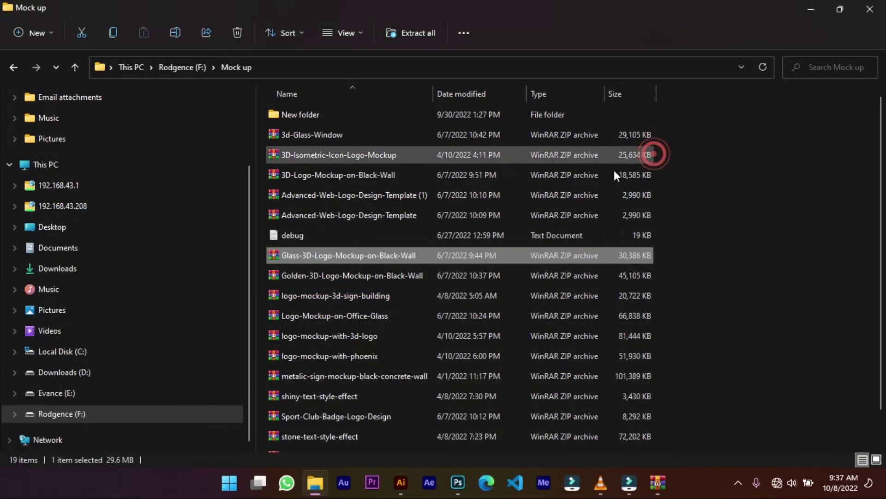
Preview 367.jpg in logo-mockup-with-phoenix.zip, then open 367.psd in Photoshop
click(453, 354)
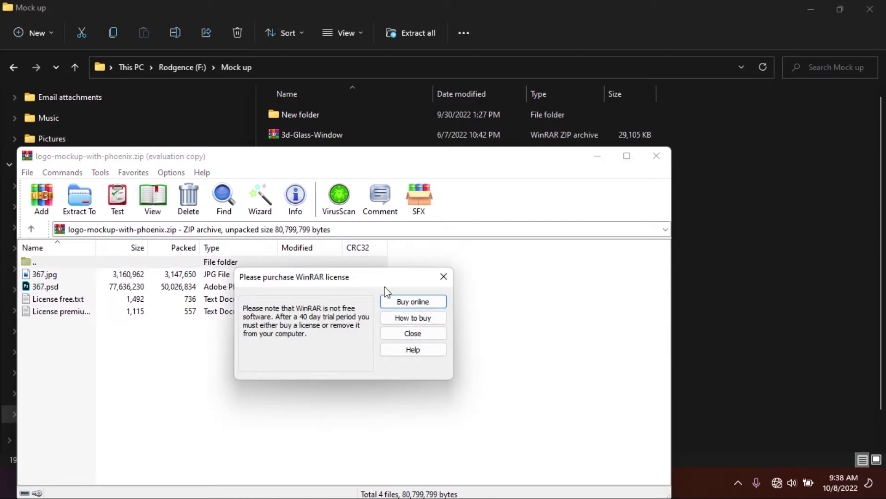
click(439, 278)
double_click(276, 275)
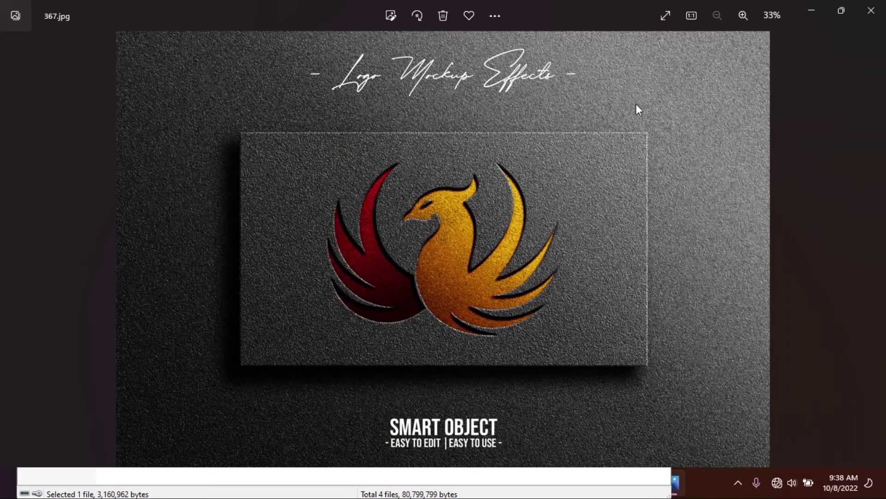
click(871, 11)
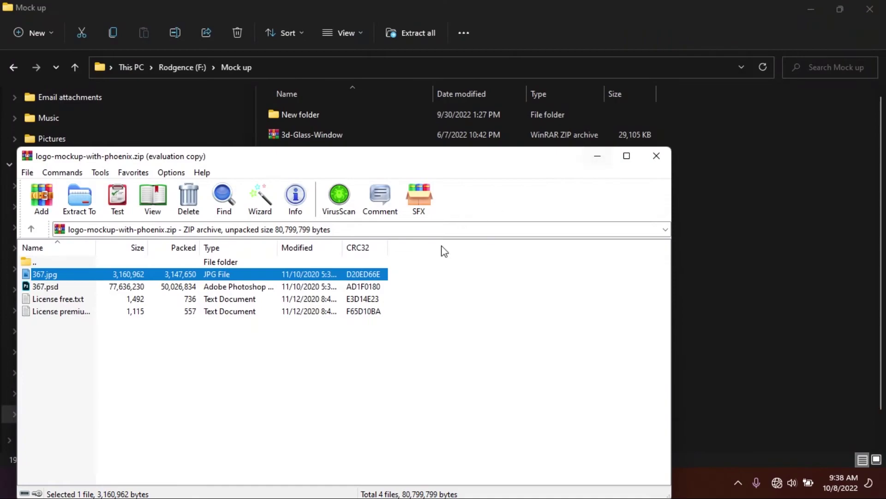
double_click(245, 287)
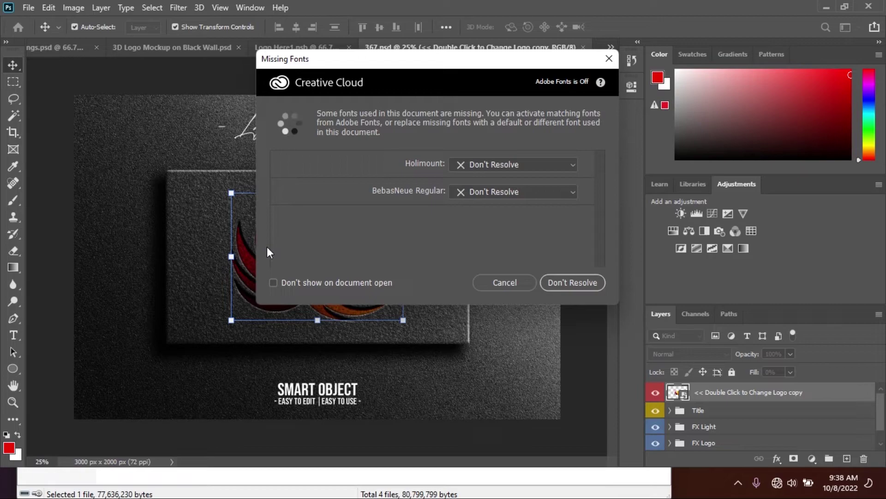
Skip the missing fonts, toggle the Title group, and open the logo smart object's contents
click(600, 281)
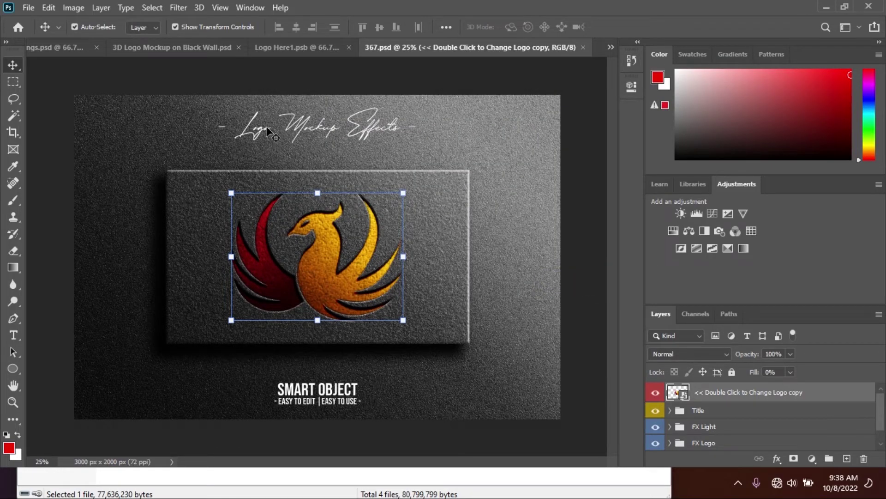
click(656, 411)
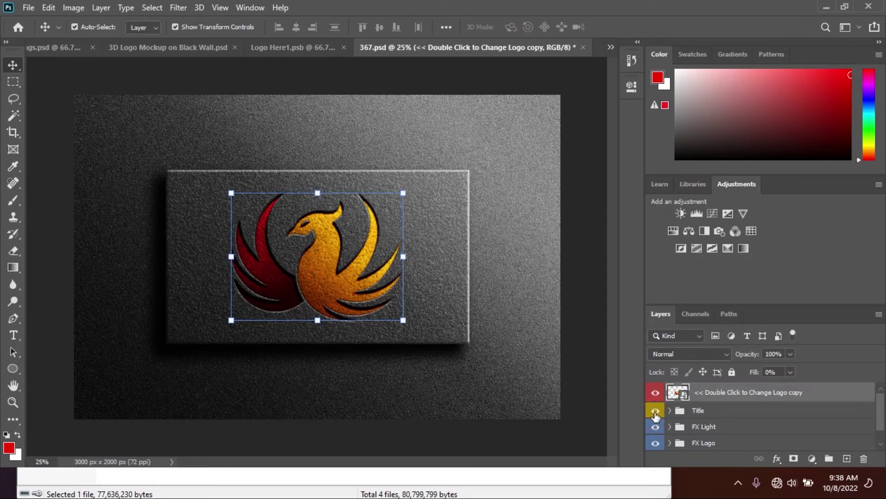
click(656, 411)
click(656, 411)
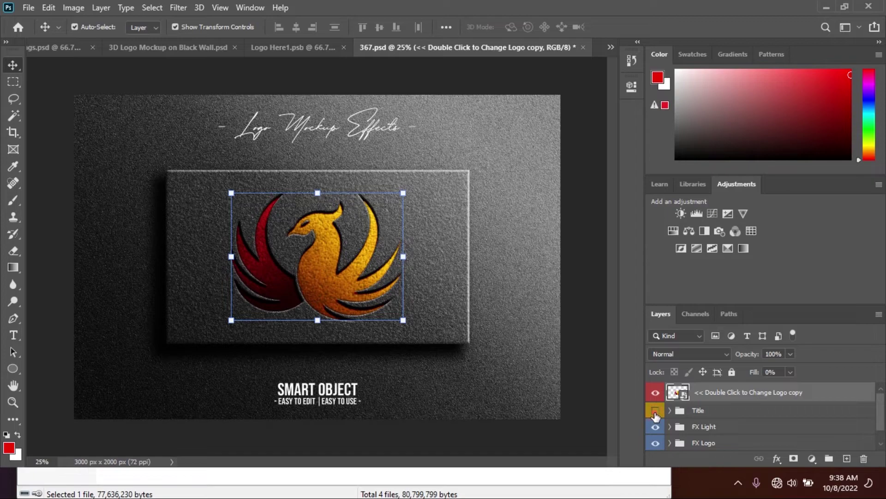
click(655, 411)
click(655, 411)
double_click(676, 392)
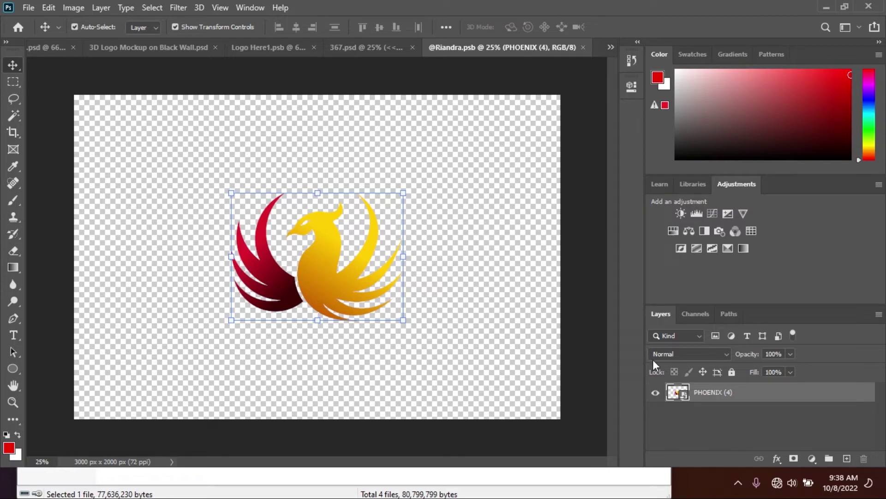
Hide PHOENIX (4) and place the NEW WINGS logo, enlarged to about 251%
click(656, 393)
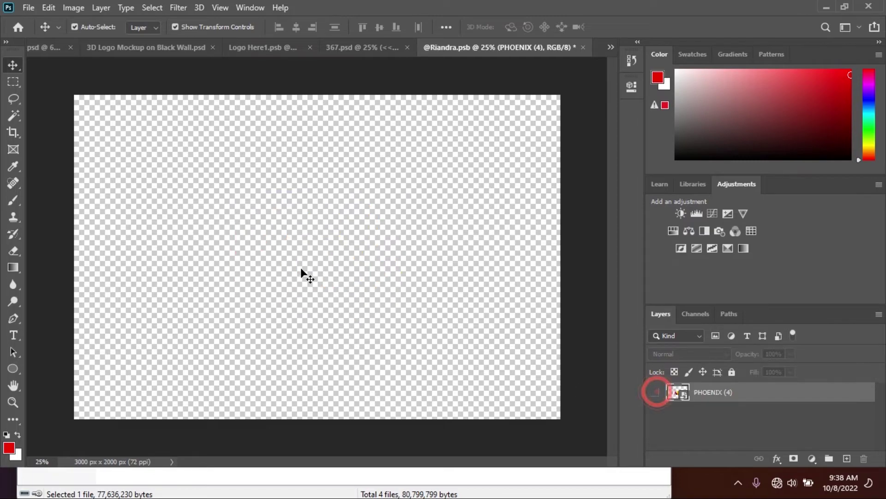
click(32, 49)
drag(259, 298, 251, 256)
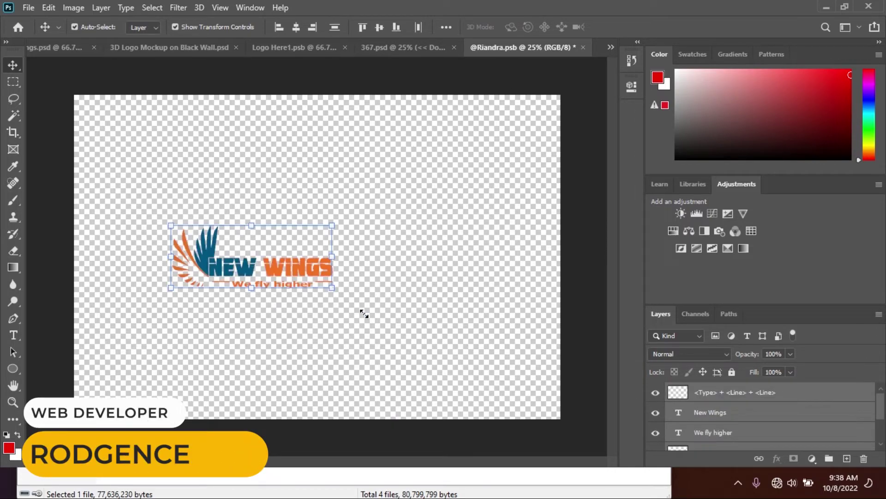
drag(365, 314, 323, 252)
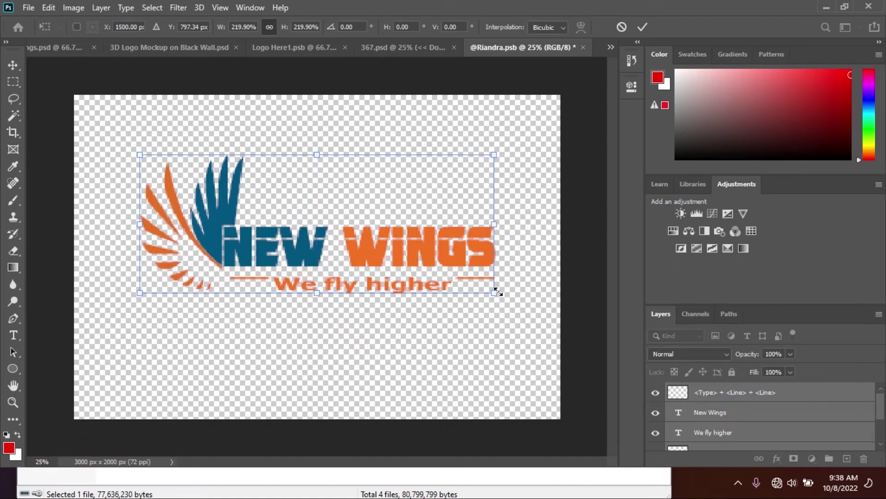
drag(497, 291, 545, 313)
drag(411, 271, 364, 247)
click(641, 26)
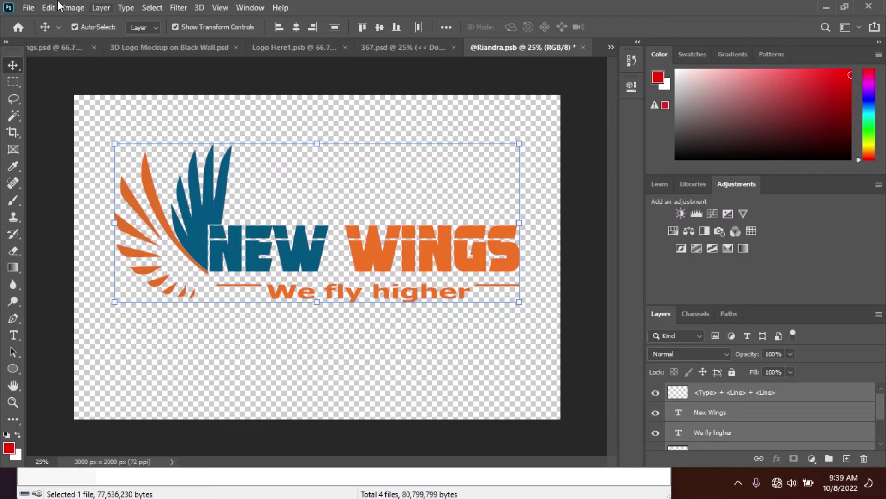
Save the smart object contents and check the result in 367.psd
click(29, 8)
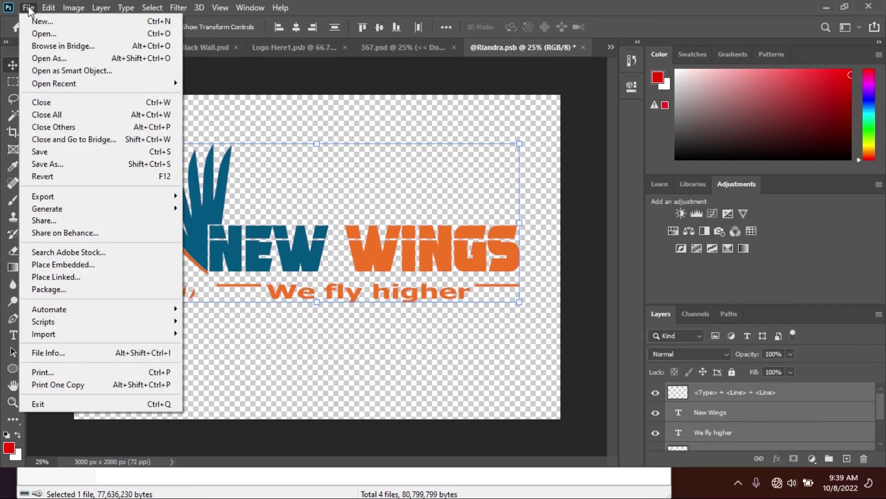
click(81, 152)
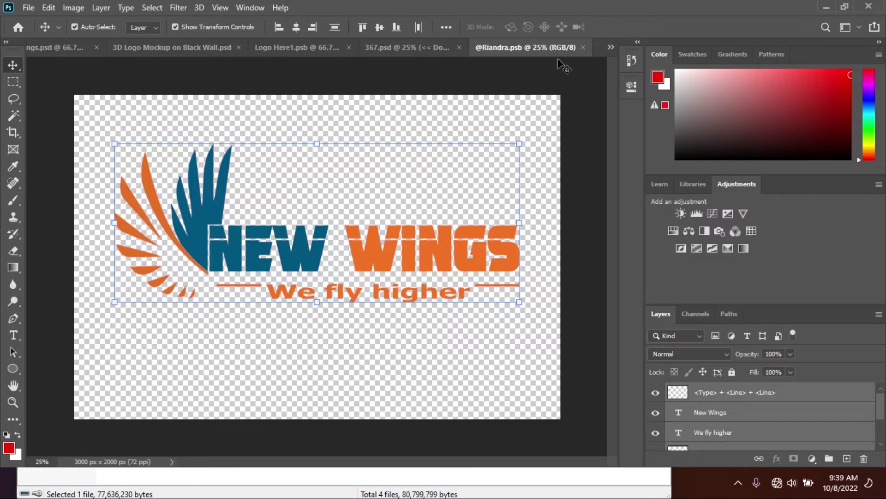
click(409, 47)
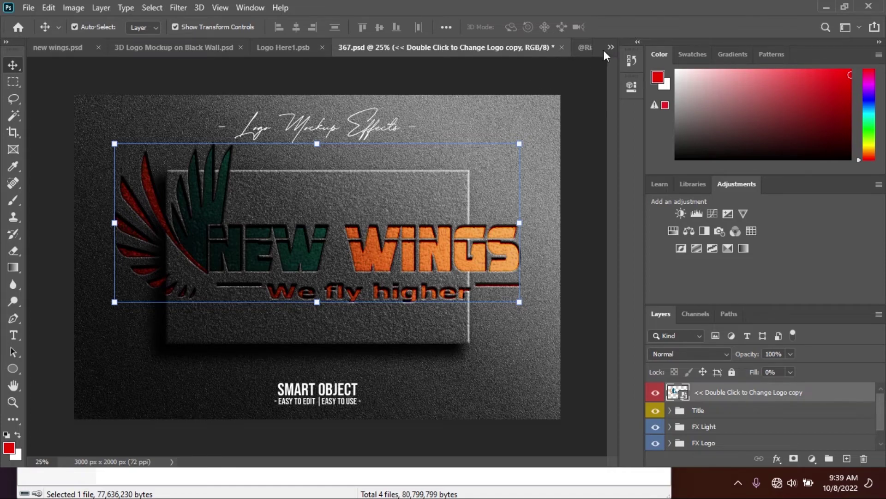
click(583, 47)
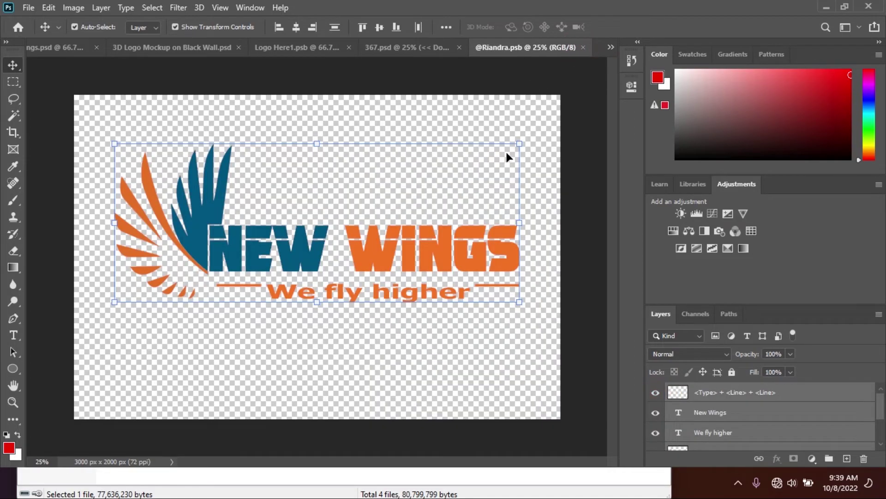
Shrink the NEW WINGS logo to about 60% and commit the transform
drag(518, 143, 324, 220)
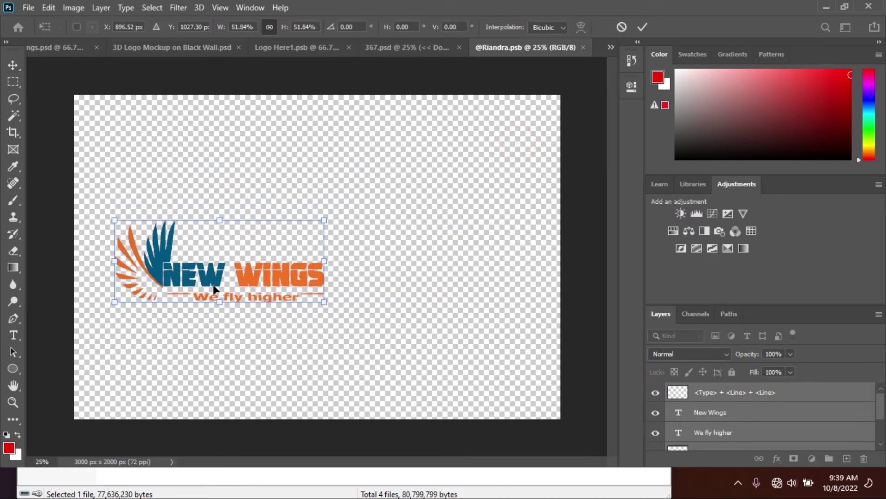
drag(208, 283, 299, 268)
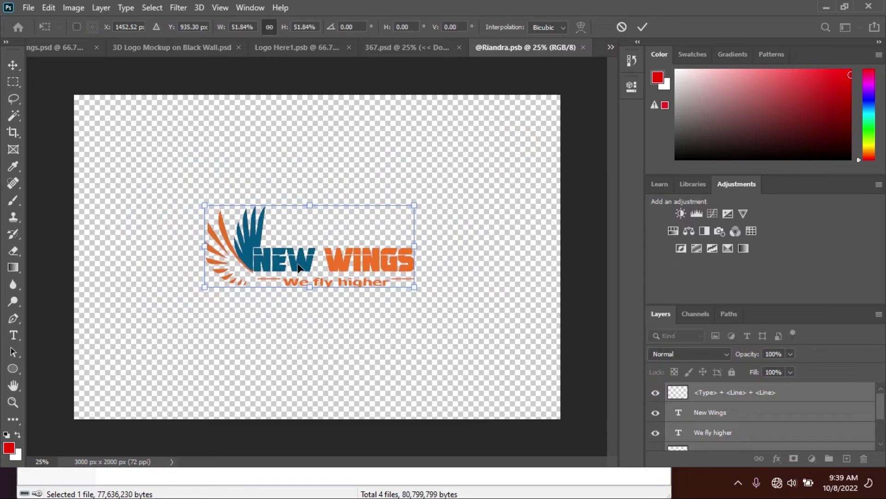
click(624, 26)
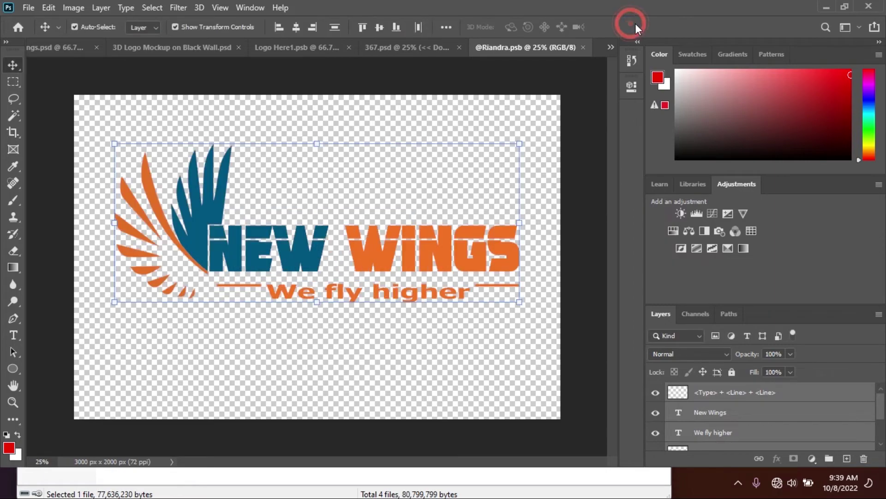
drag(518, 143, 356, 207)
drag(265, 271, 358, 233)
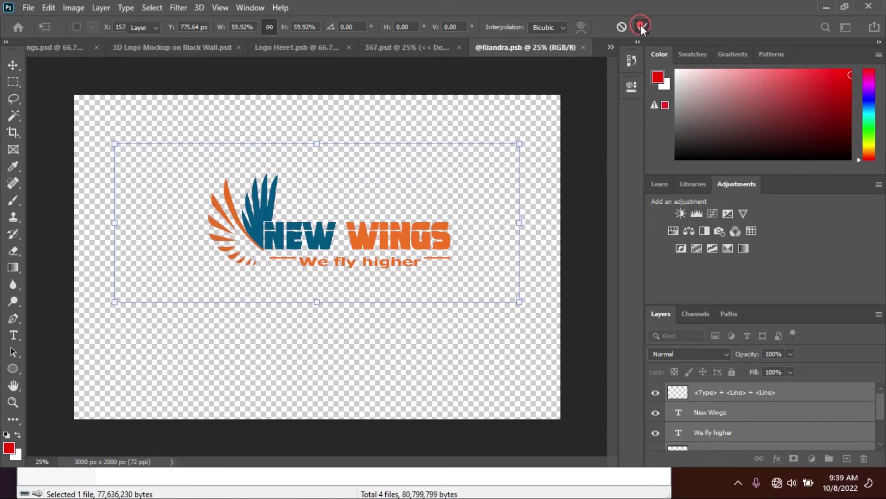
click(642, 27)
Select all logo layers, centre them on the canvas, and save with Ctrl+S
click(358, 213)
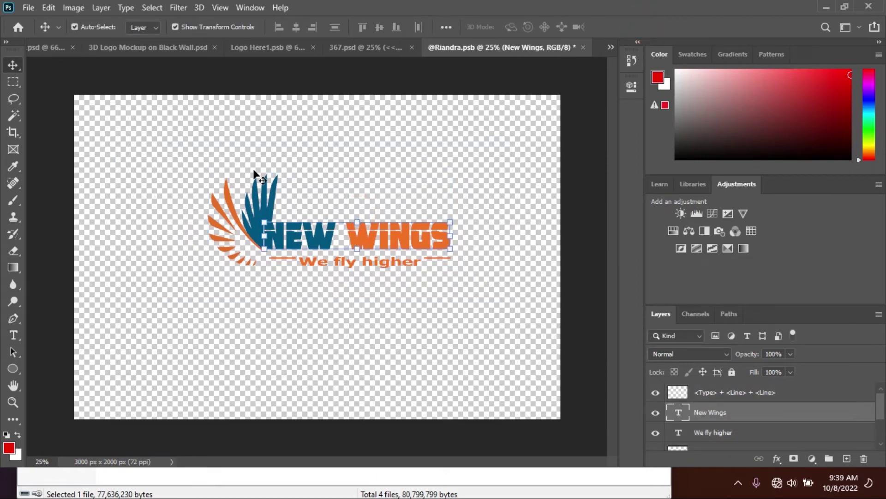
drag(199, 189, 456, 276)
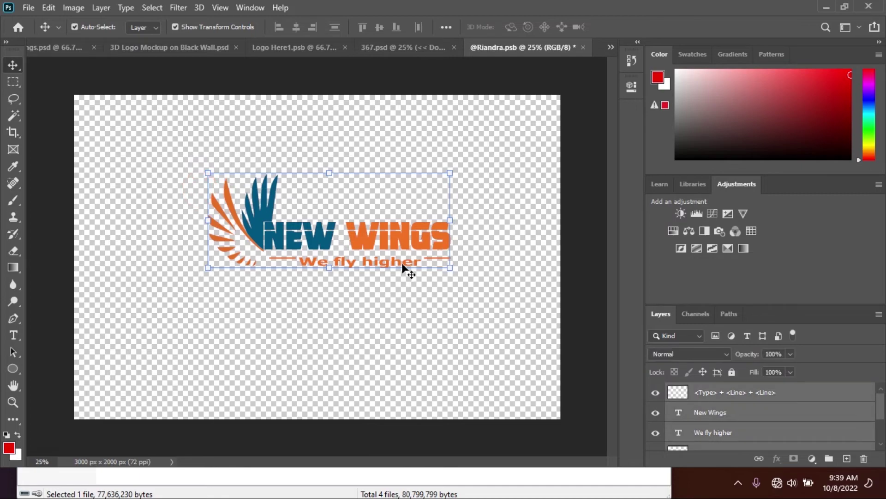
drag(372, 233, 367, 262)
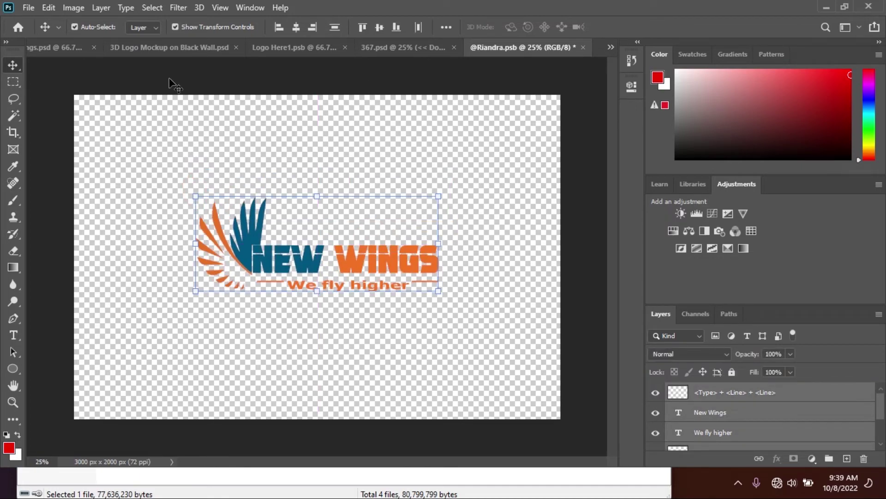
key(ctrl+s)
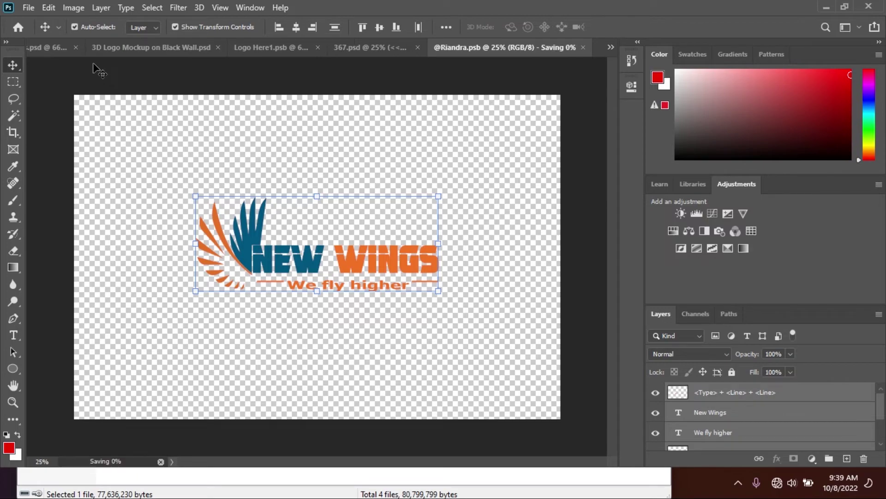
In 367.psd, hide the Title text and move the logo up-left onto the card
click(402, 49)
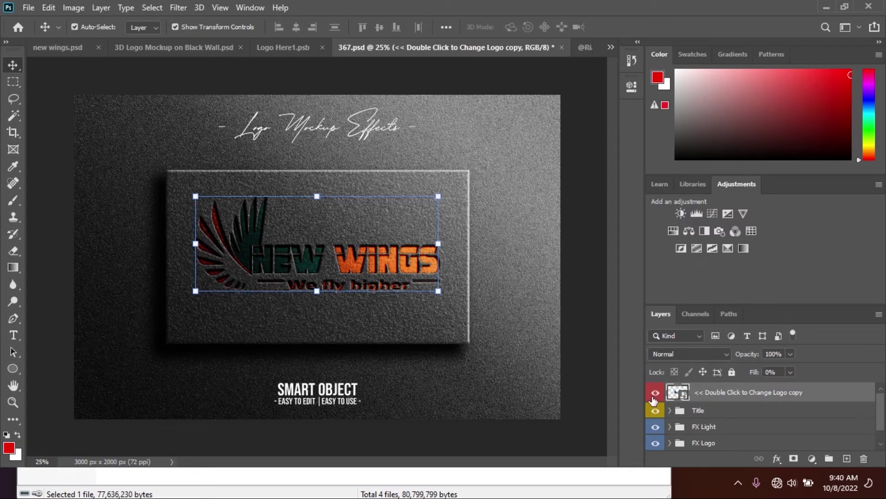
click(655, 411)
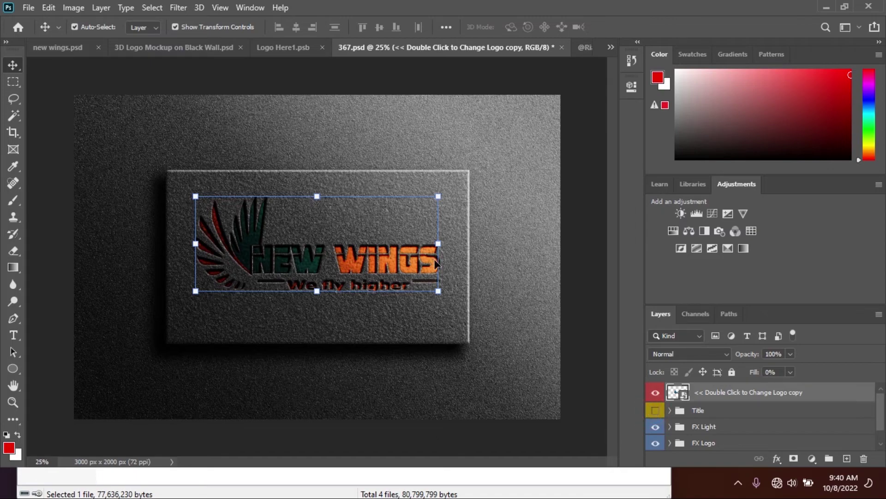
key(ctrl+t)
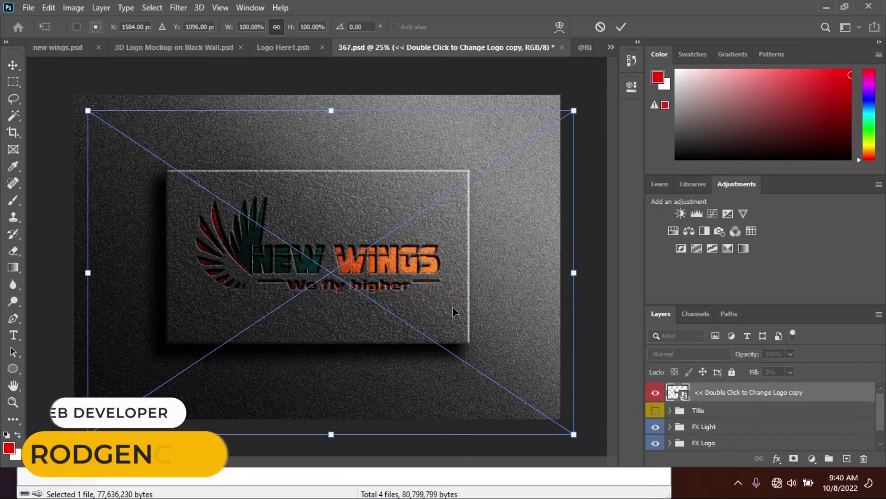
drag(453, 302, 431, 254)
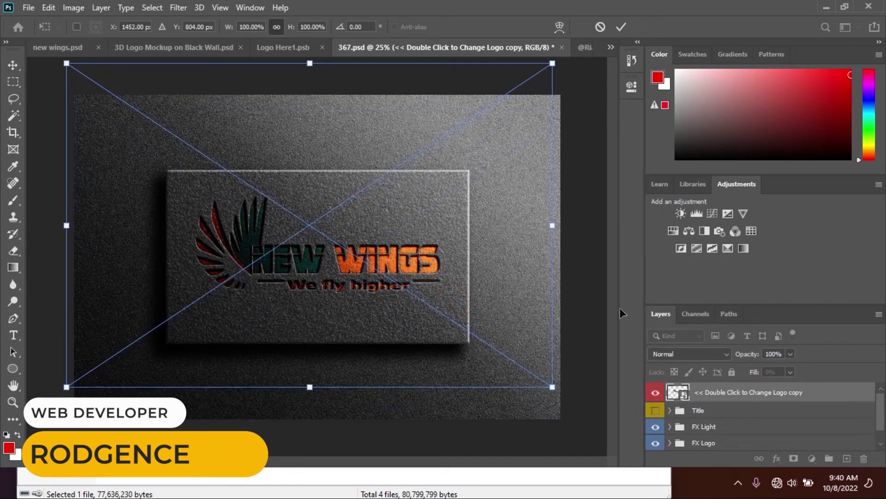
scroll(745, 431, down, 1)
key(Return)
Toggle the Gradient Fill 2 and Gradient Fill 2 copy lighting layers off and back on
click(670, 410)
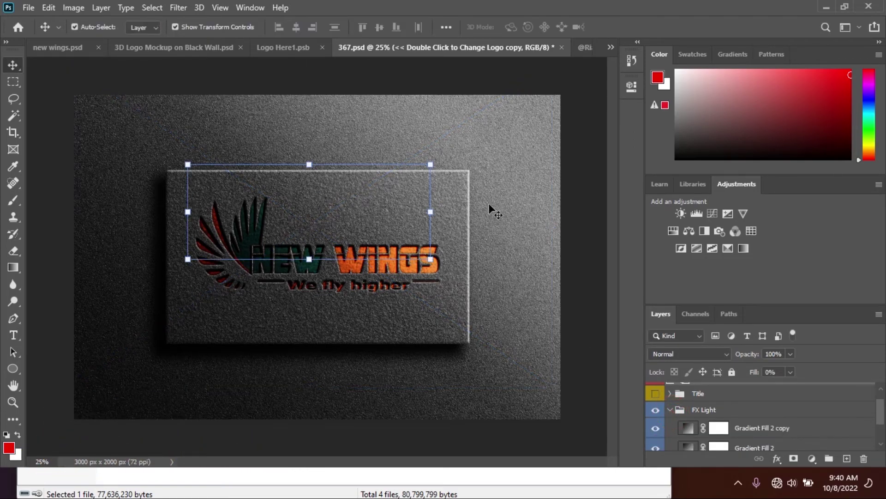
click(511, 194)
scroll(756, 396, down, 2)
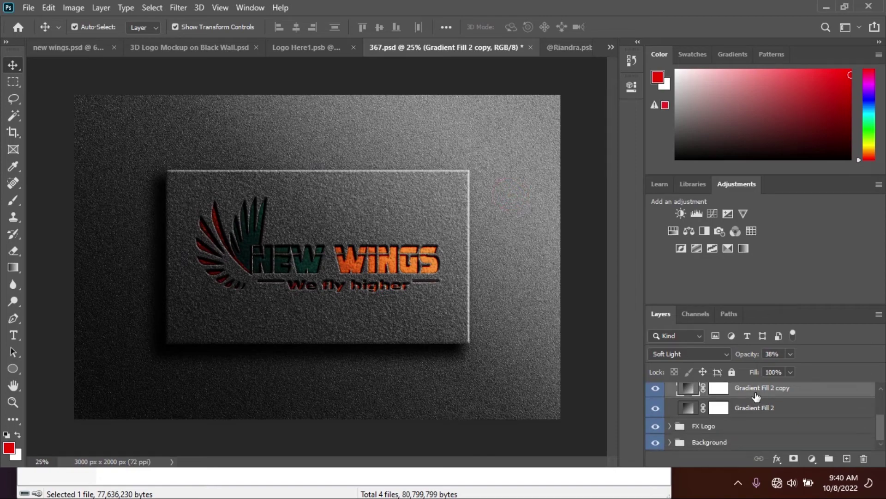
click(656, 407)
click(656, 388)
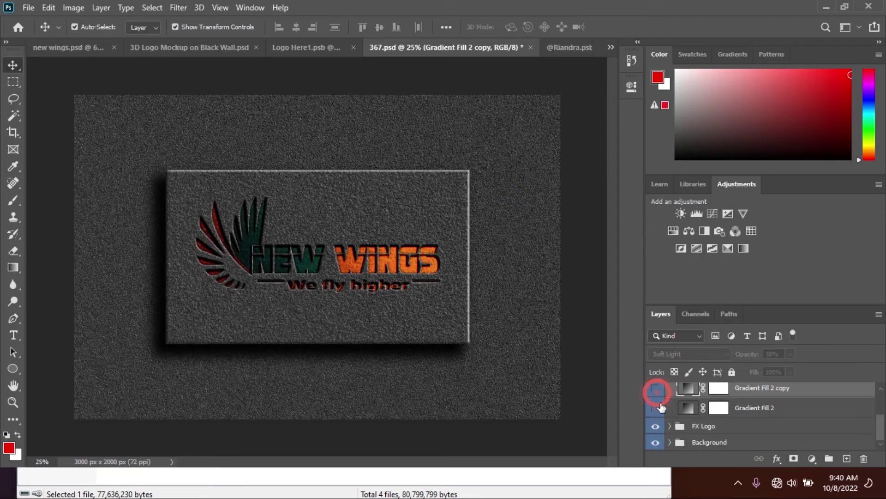
click(657, 407)
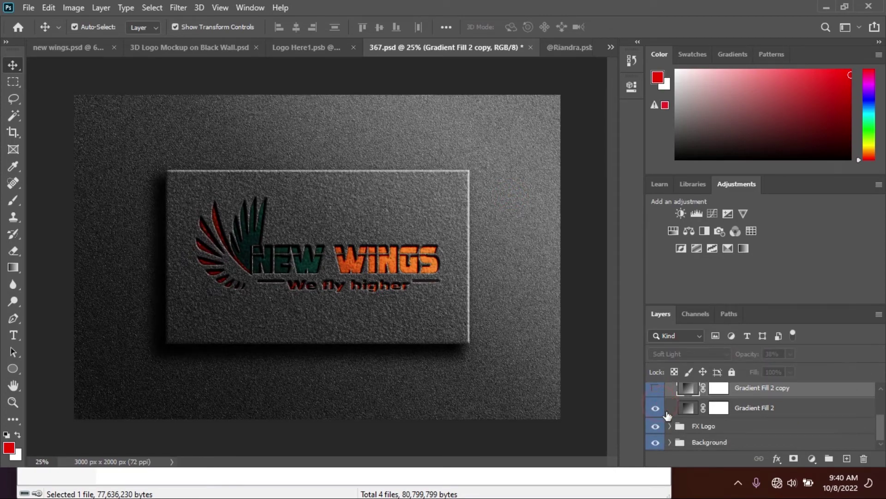
click(654, 392)
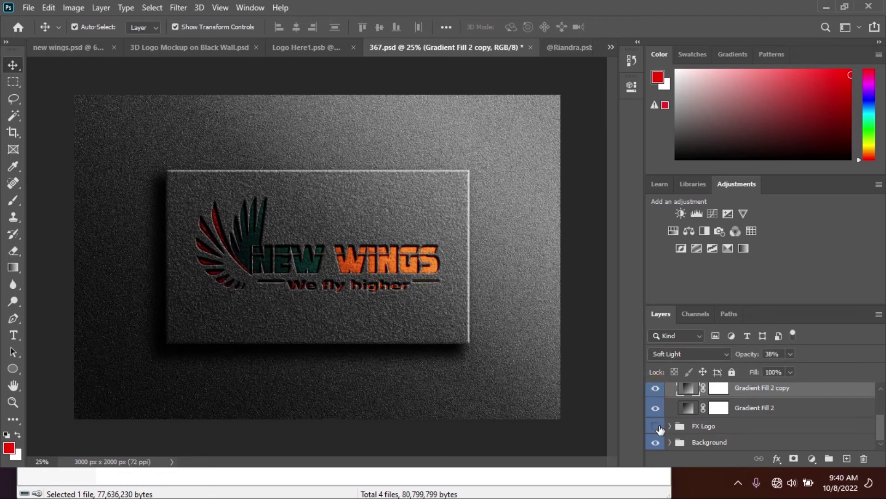
Toggle the FX Logo and Background groups to compare, leaving the textured wall visible
click(656, 426)
click(655, 443)
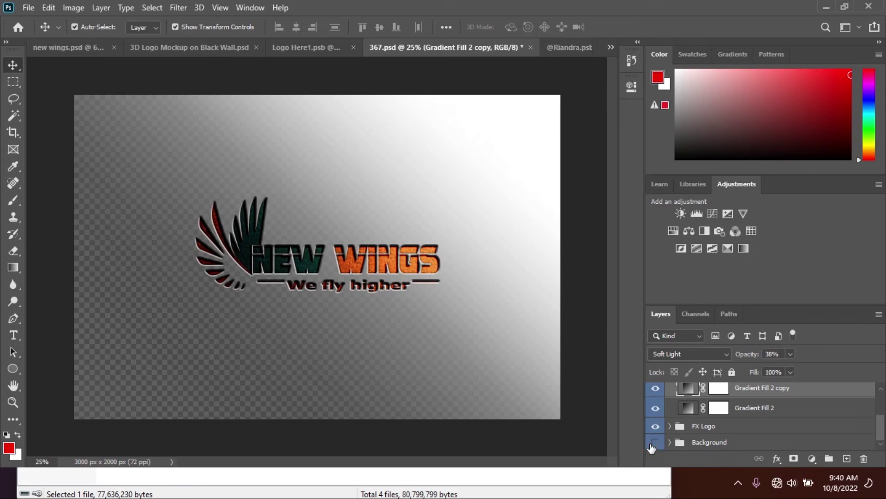
click(651, 444)
click(651, 444)
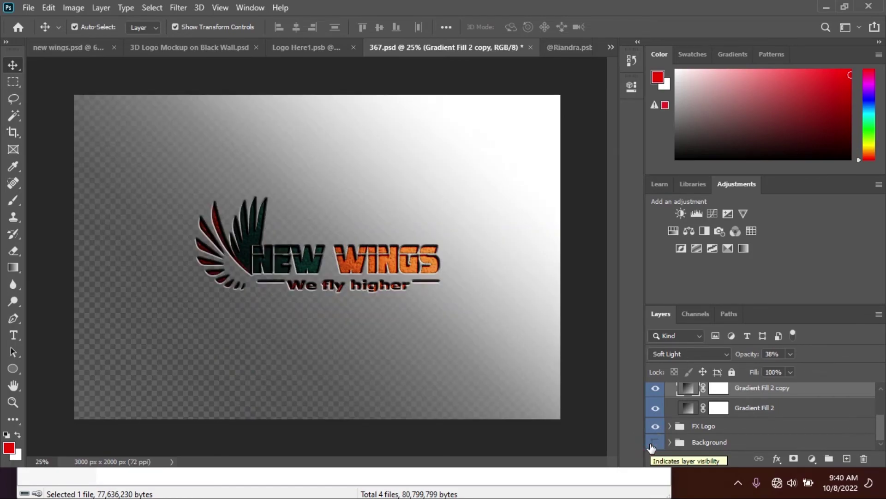
click(653, 443)
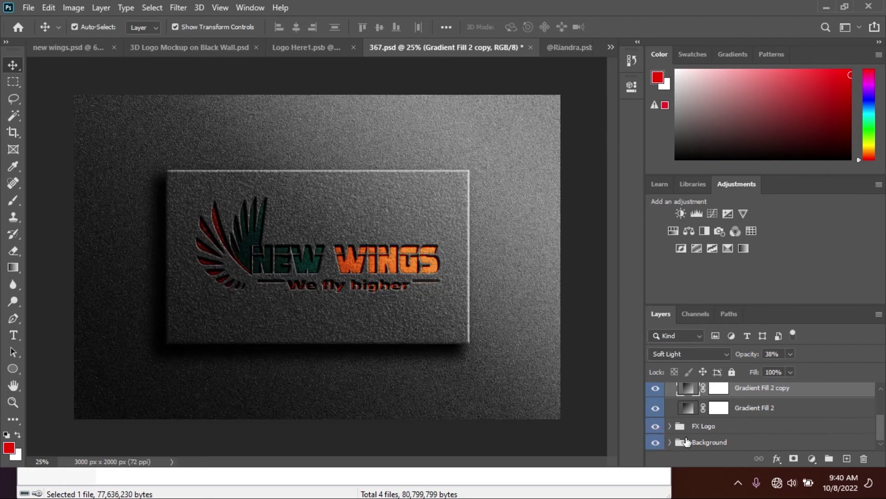
In the FX Logo group, hide the logo's Bevel & Emboss, keeping both Inner Shadows and Drop Shadow on
scroll(665, 429, up, 3)
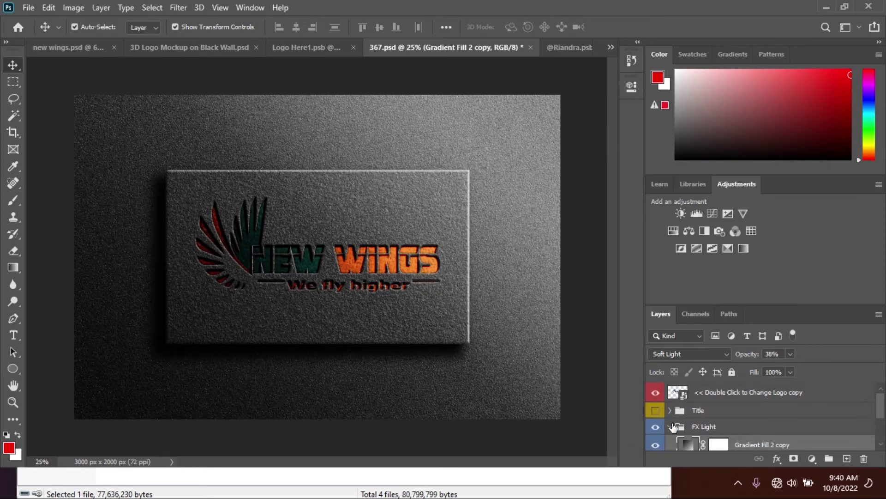
scroll(675, 427, down, 2)
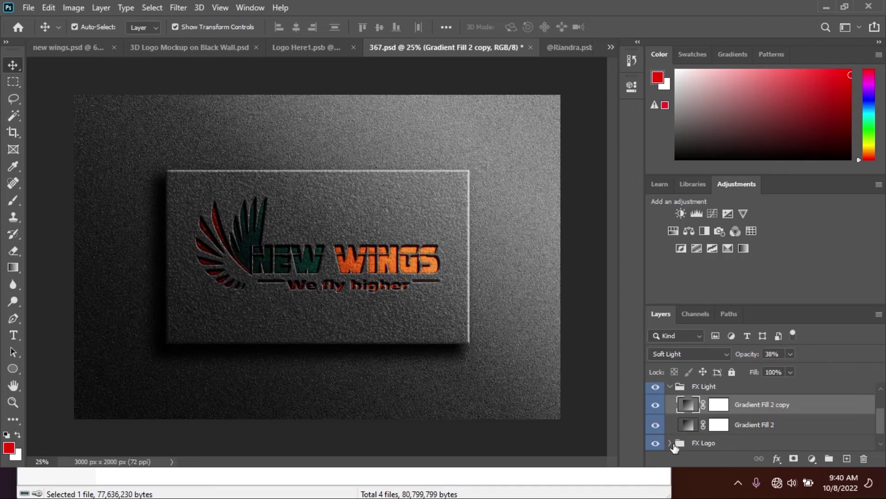
click(670, 442)
scroll(692, 434, down, 3)
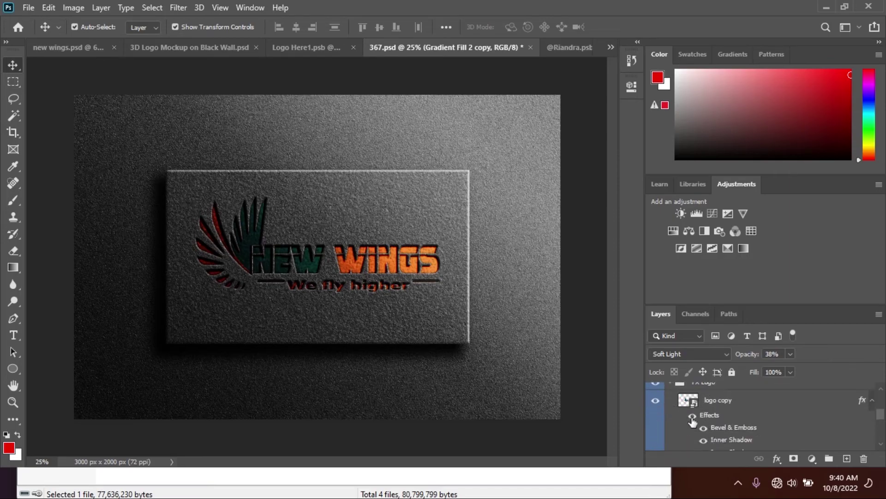
scroll(699, 425, down, 2)
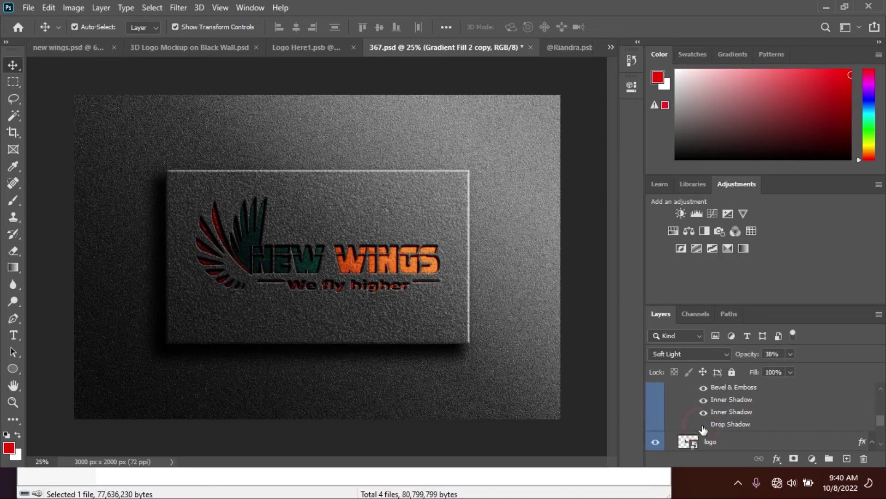
click(703, 425)
click(702, 425)
click(703, 412)
click(703, 400)
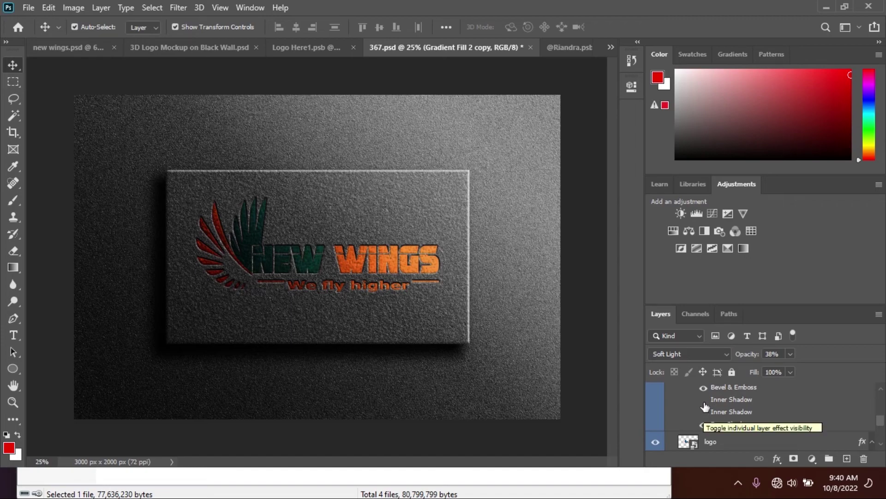
click(703, 387)
click(703, 400)
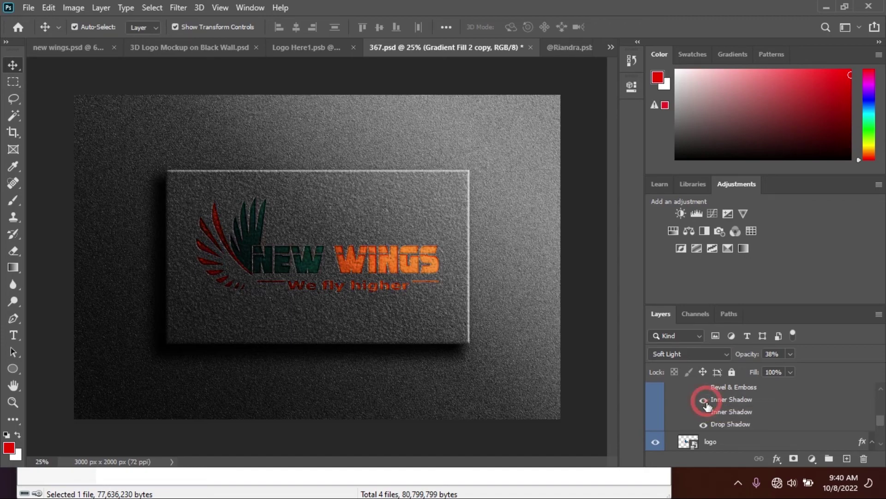
click(703, 412)
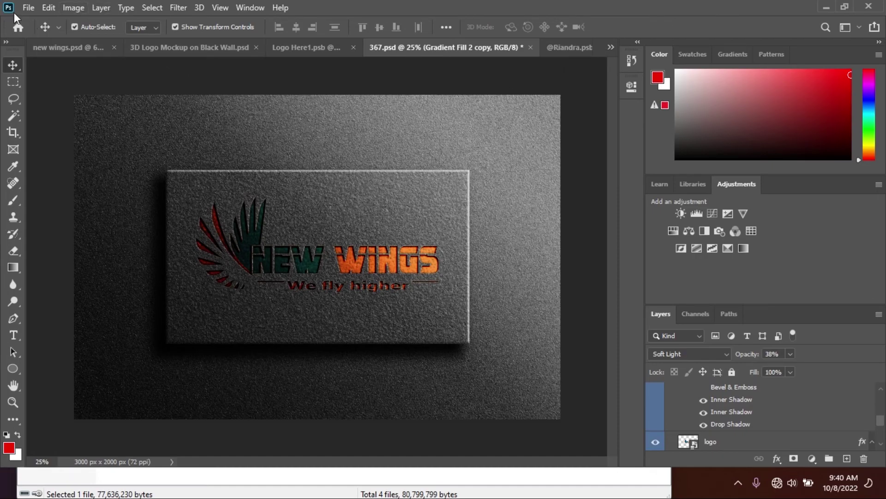
Quick-export 367.psd as a PNG named 367 into the Desktop's New Wings folder
click(29, 8)
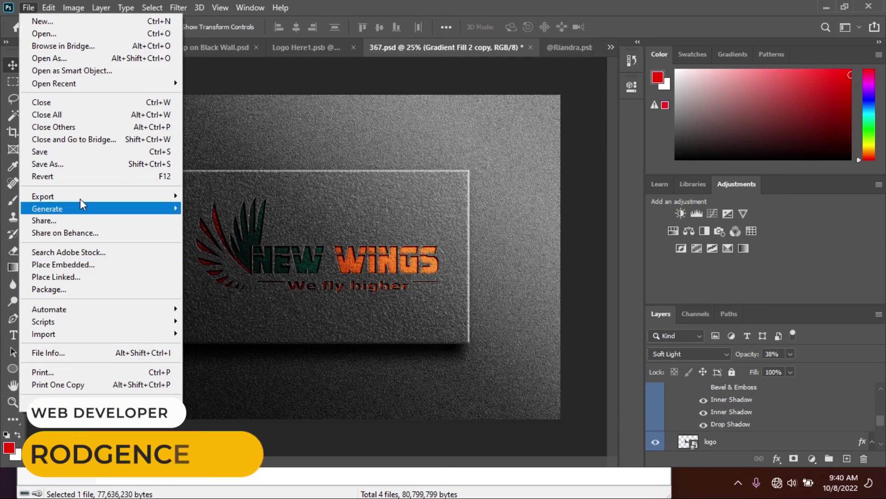
mouse_move(178, 208)
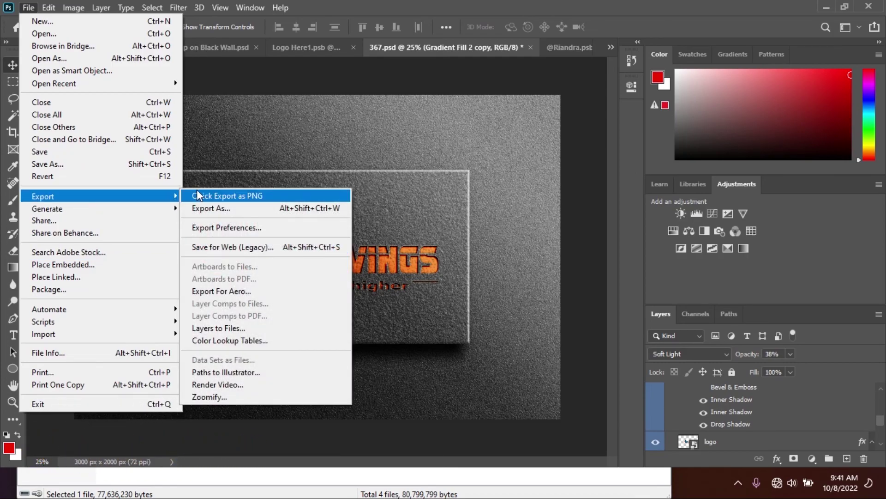
click(199, 195)
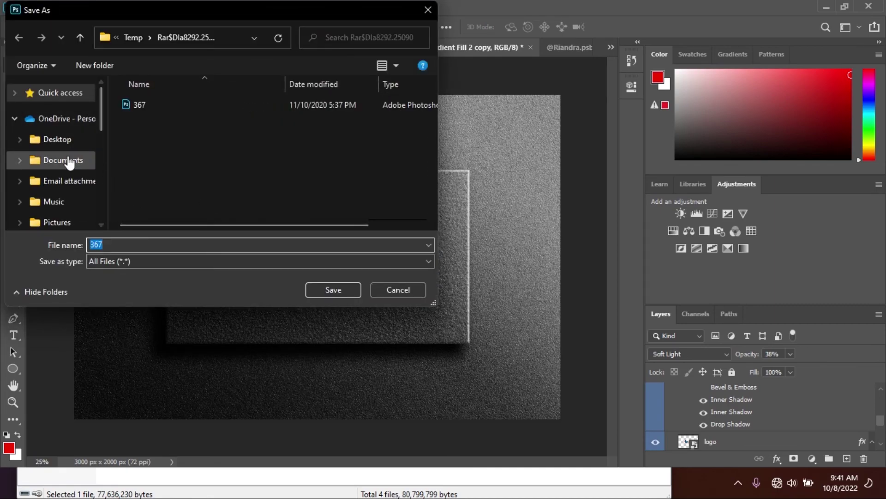
scroll(70, 162, down, 3)
scroll(85, 208, up, 2)
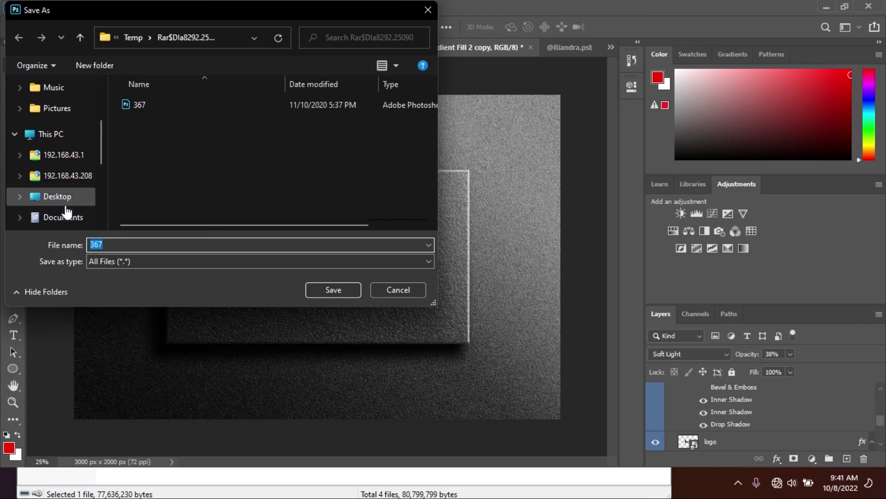
click(65, 199)
scroll(164, 209, down, 5)
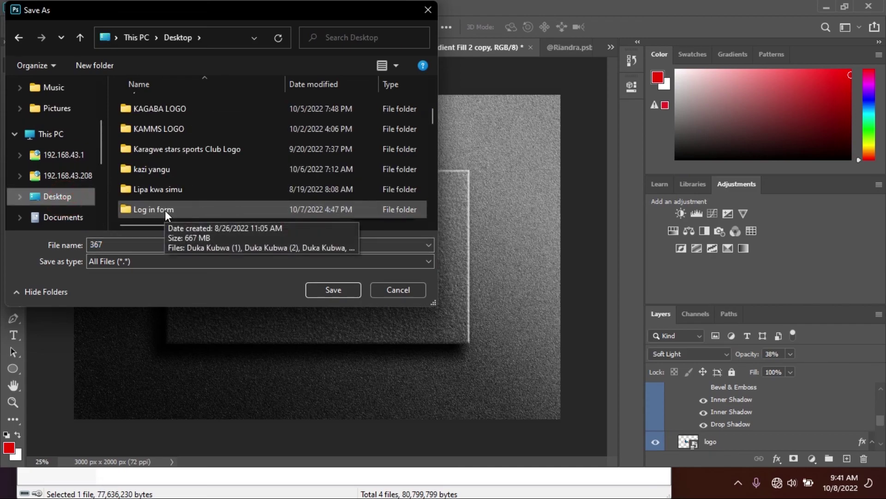
scroll(226, 190, down, 1)
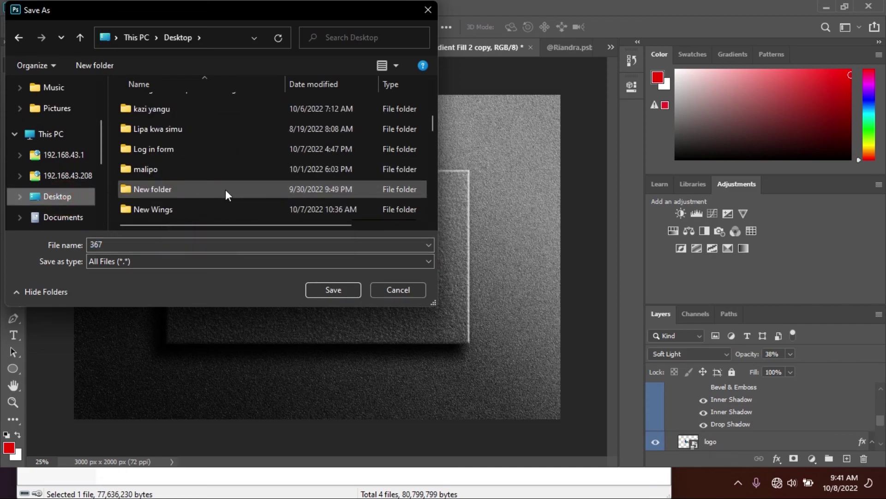
click(203, 212)
click(323, 288)
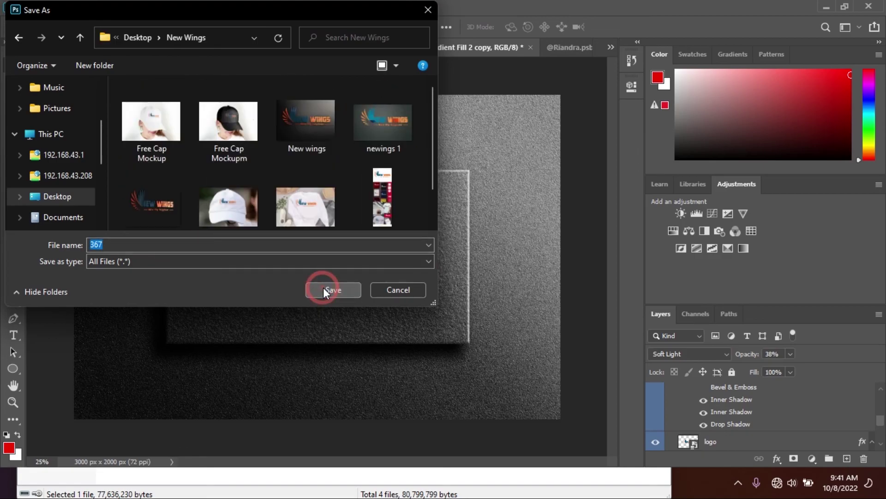
click(323, 288)
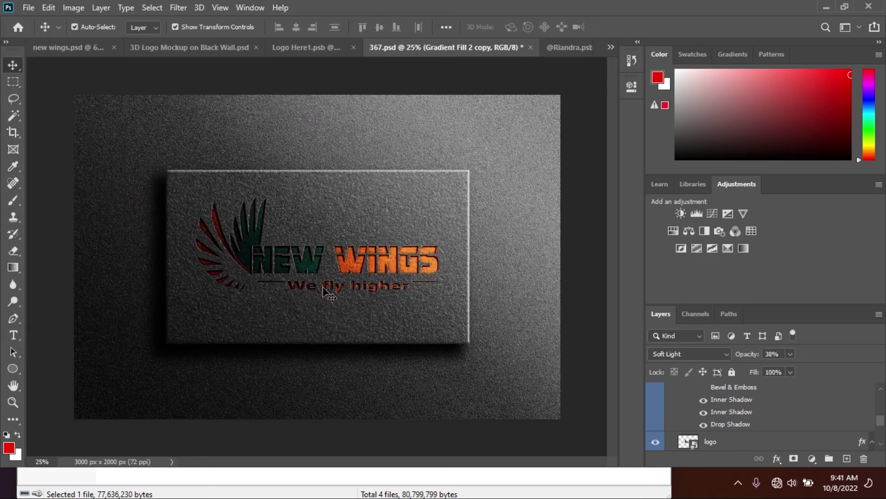
Minimize Photoshop, close the WinRAR phoenix archive, and bring Illustrator's Untitled-1.ai logo forward
click(827, 6)
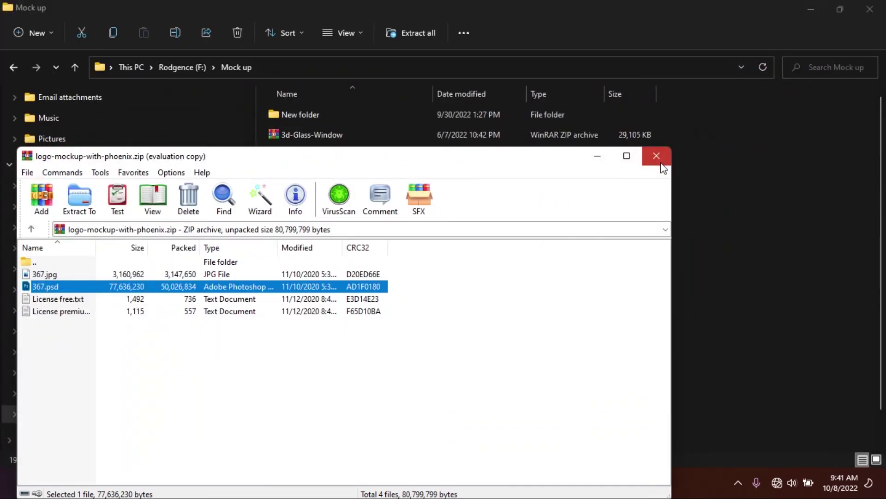
click(660, 162)
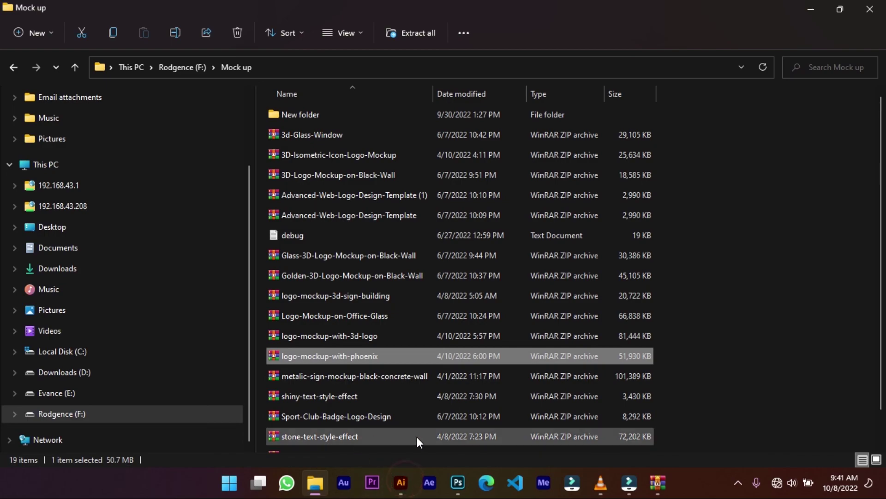
click(406, 476)
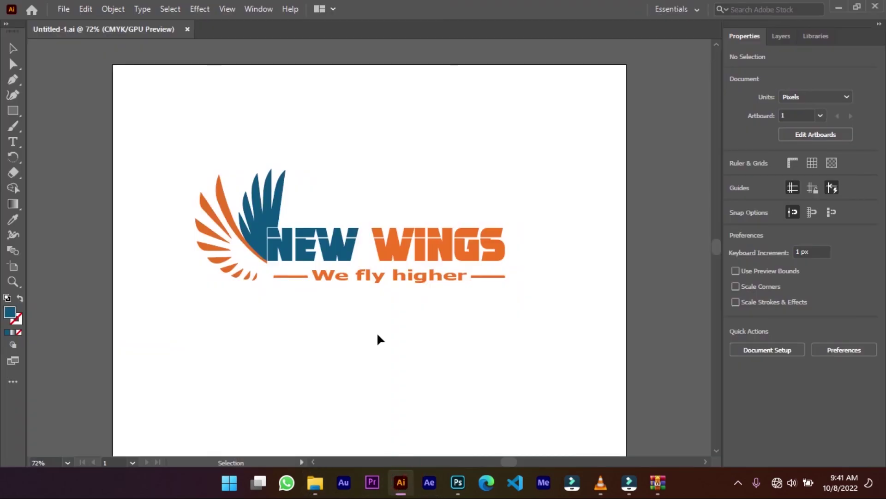
Nudge the NEW WINGS text right and down, then drag the wing graphic left and down
mouse_move(277, 240)
mouse_down()
mouse_move(282, 200)
mouse_move(286, 247)
mouse_up()
drag(284, 162, 196, 225)
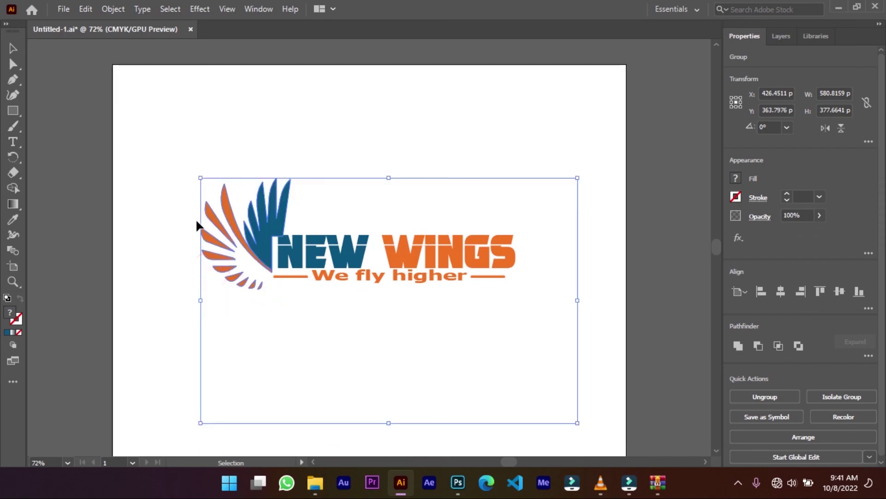